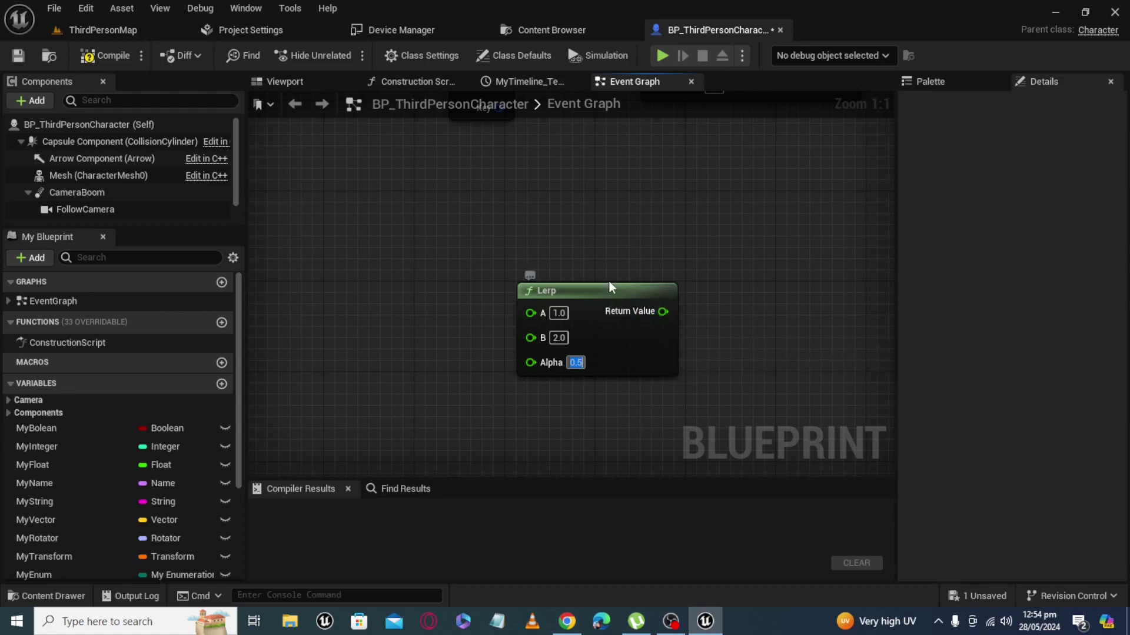
Step: Move the Lerp node up and left and set its Alpha to 0.0
{"action": "left_click_drag", "start_coordinate": [598, 304], "coordinate": [516, 281]}
{"action": "left_click", "coordinate": [497, 340]}
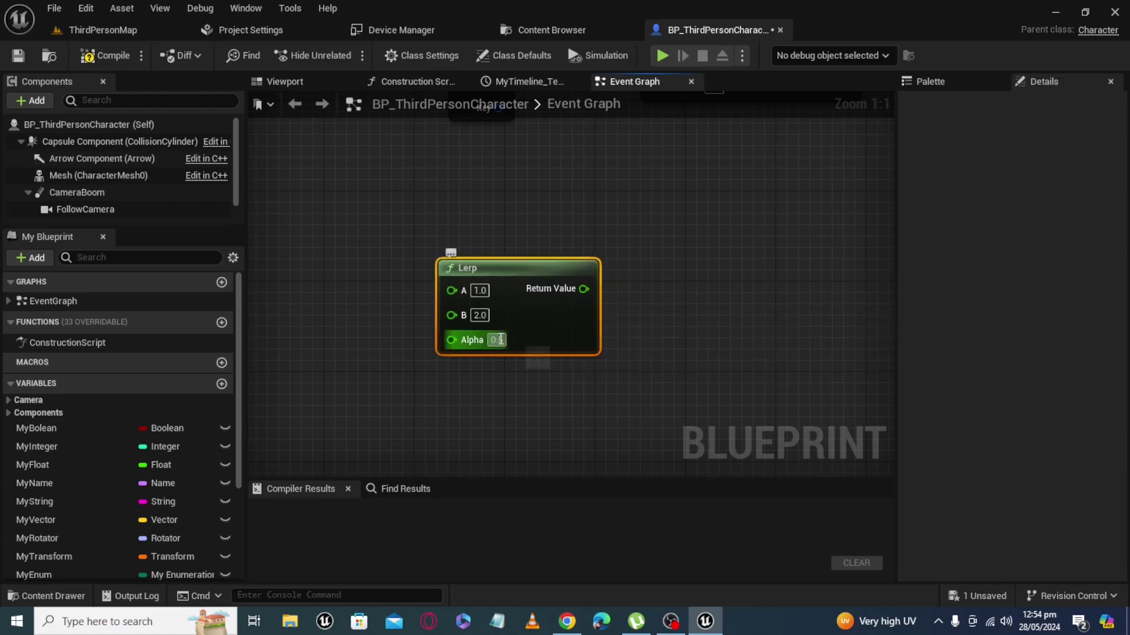
{"action": "type", "text": "0"}
{"action": "left_click", "coordinate": [675, 342]}
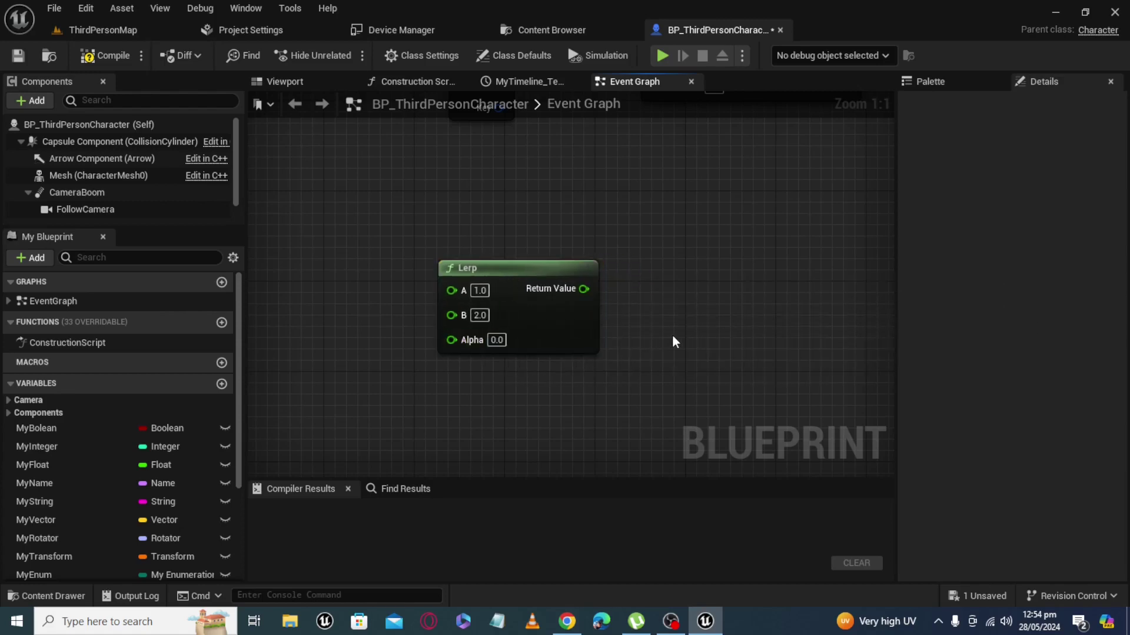
Step: Add a second float Lerp node through the search, then delete it
{"action": "right_click", "coordinate": [698, 274]}
{"action": "type", "text": "lerp"}
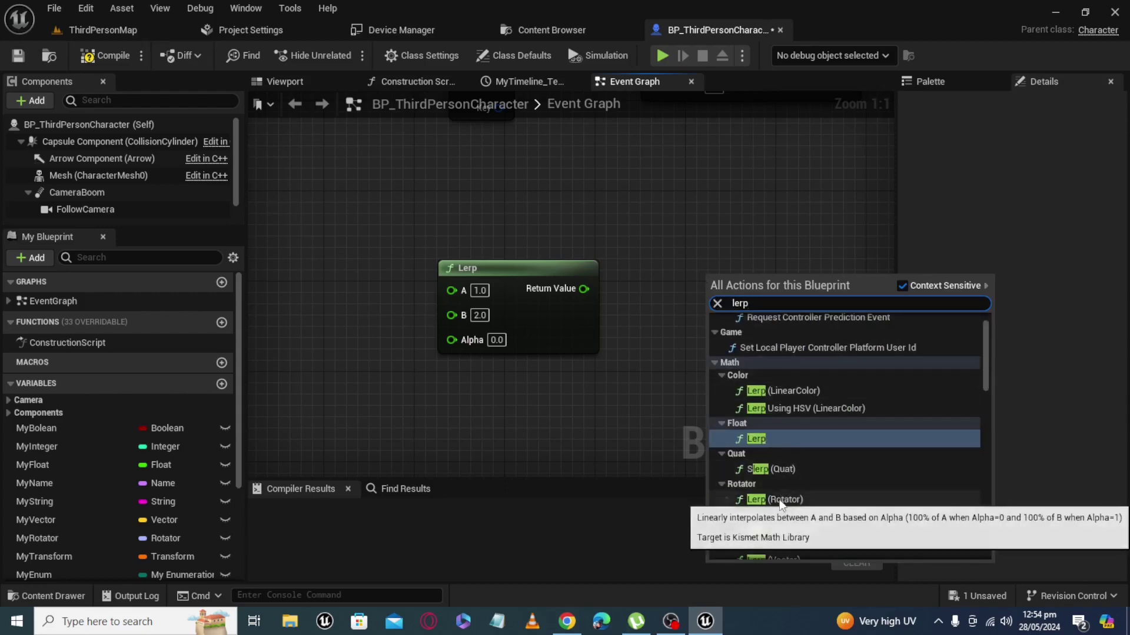
{"action": "scroll", "coordinate": [788, 470], "scroll_direction": "down", "scroll_amount": 1}
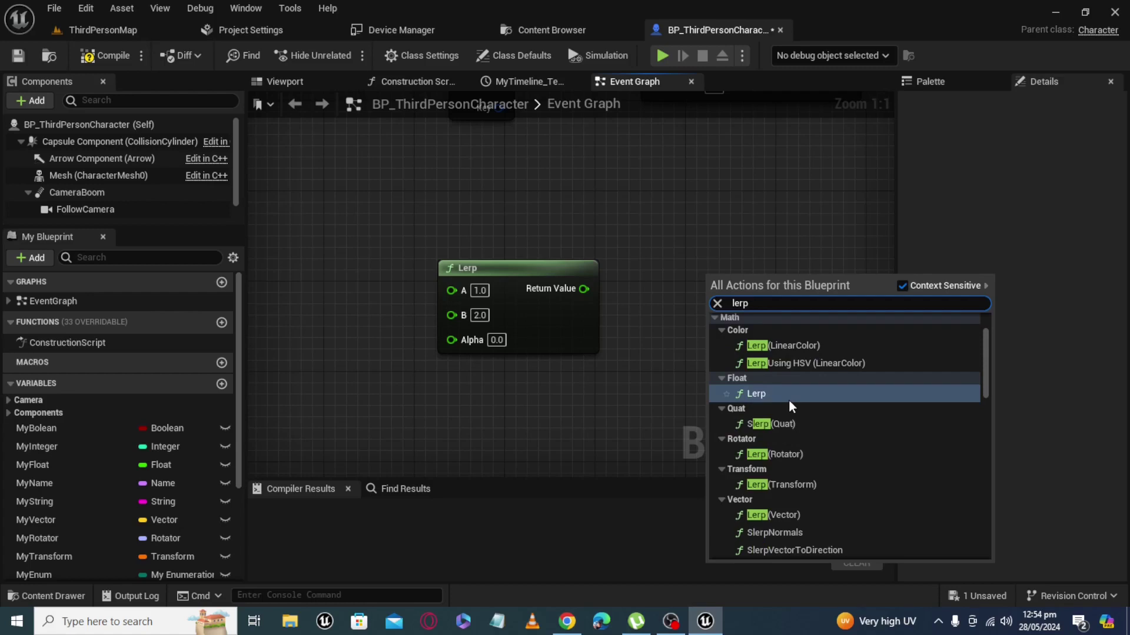
{"action": "type", "text": " floa"}
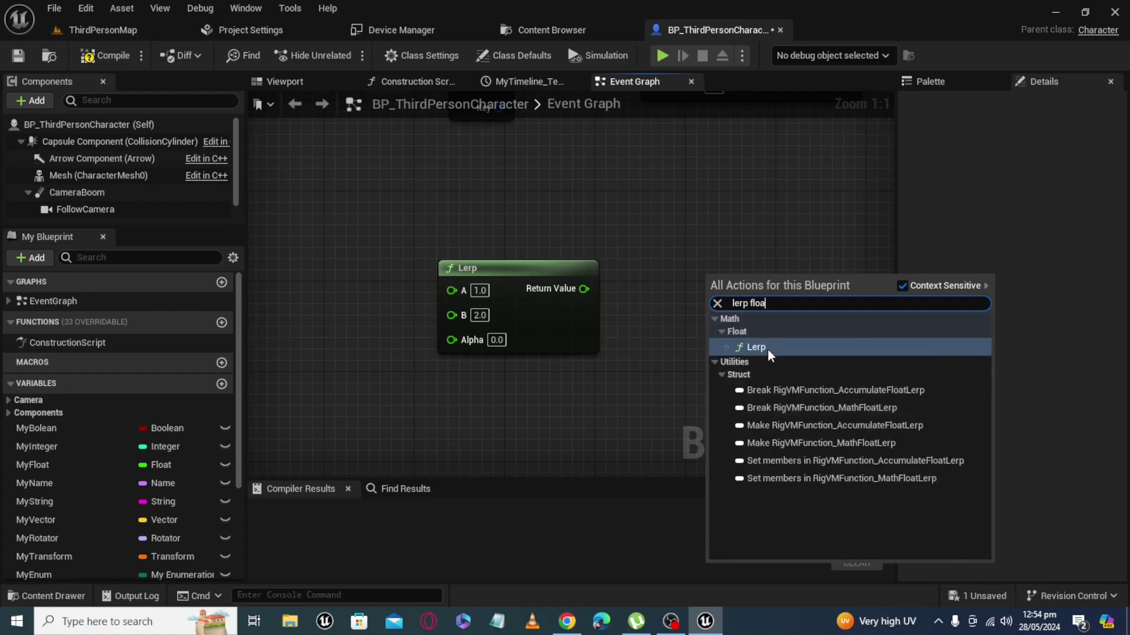
{"action": "left_click", "coordinate": [763, 349]}
{"action": "left_click_drag", "start_coordinate": [780, 280], "coordinate": [741, 272]}
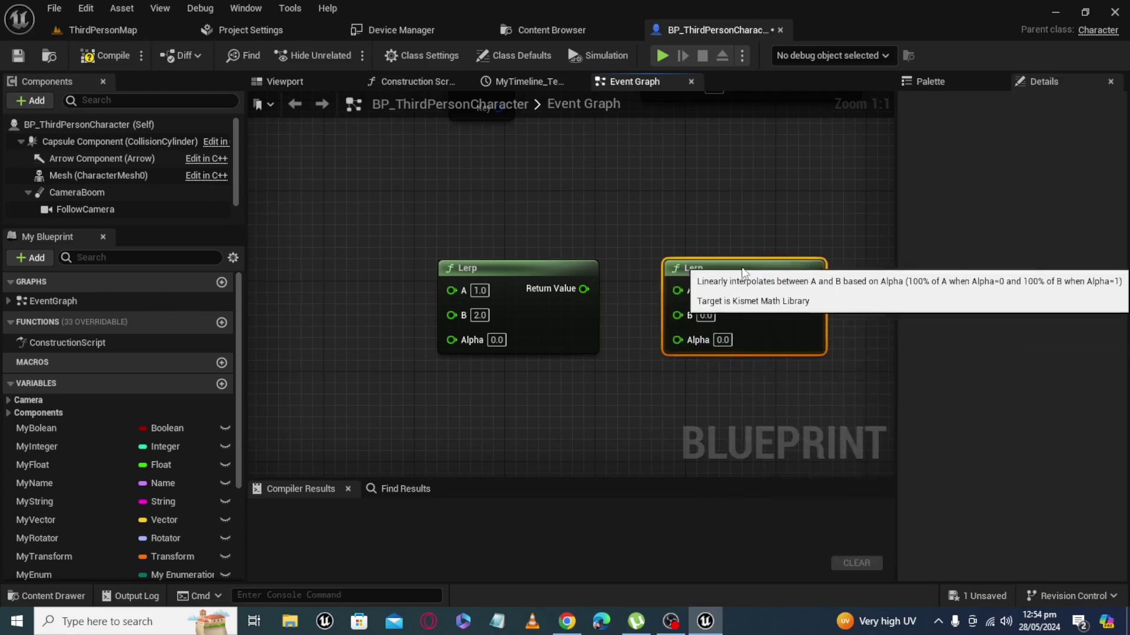
{"action": "key", "text": "Delete"}
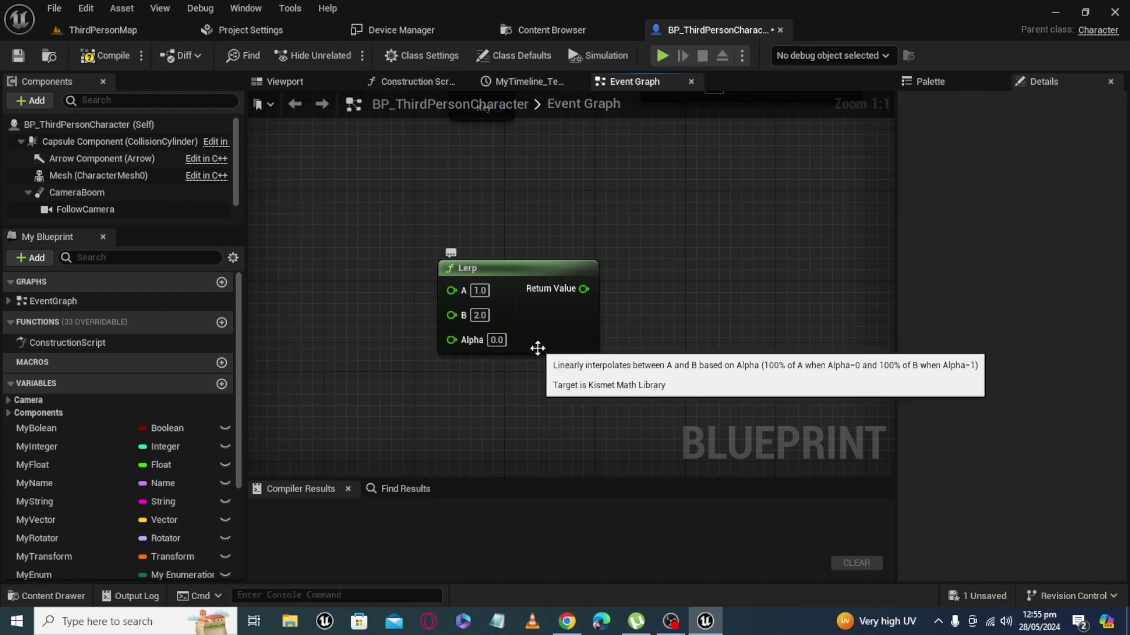
{"action": "left_click_drag", "start_coordinate": [584, 289], "coordinate": [640, 209]}
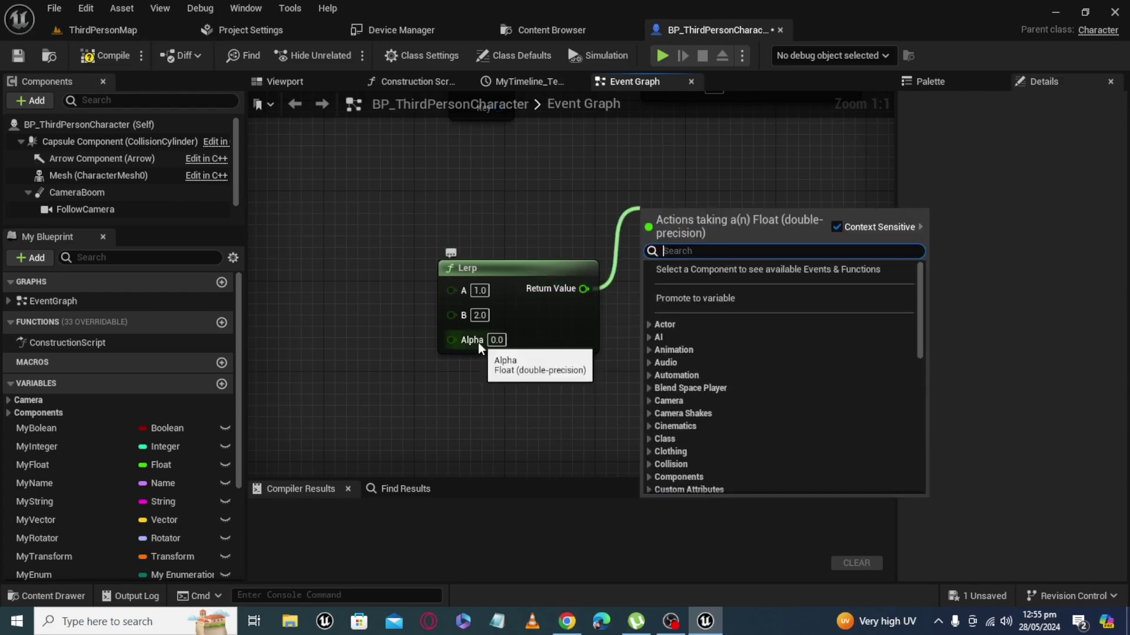
{"action": "left_click", "coordinate": [499, 351]}
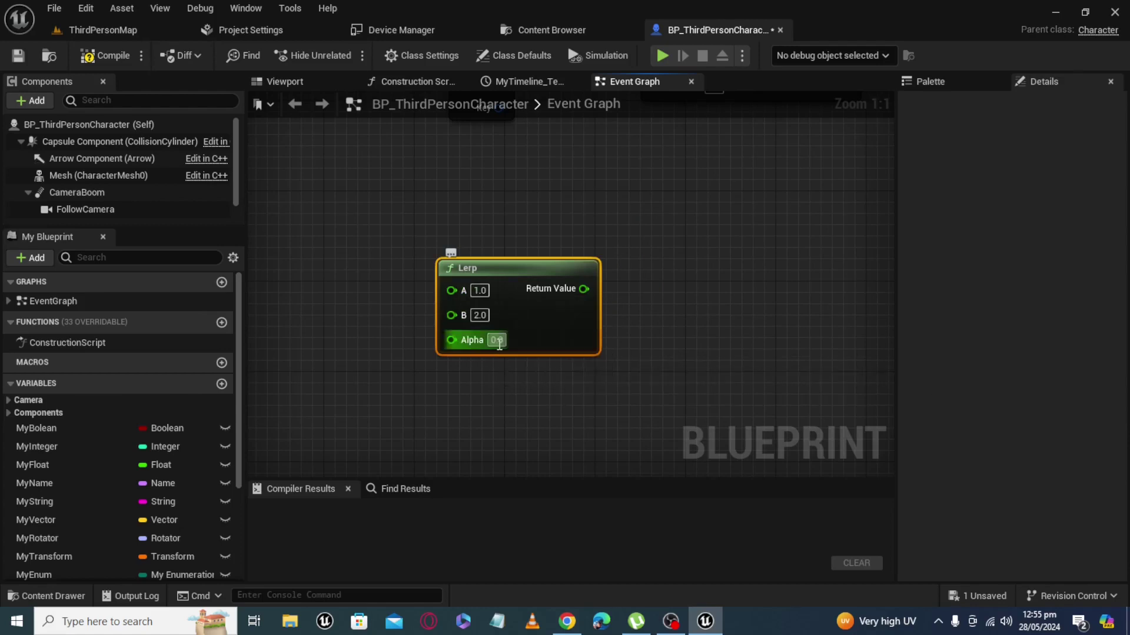
{"action": "left_click_drag", "start_coordinate": [583, 289], "coordinate": [641, 239]}
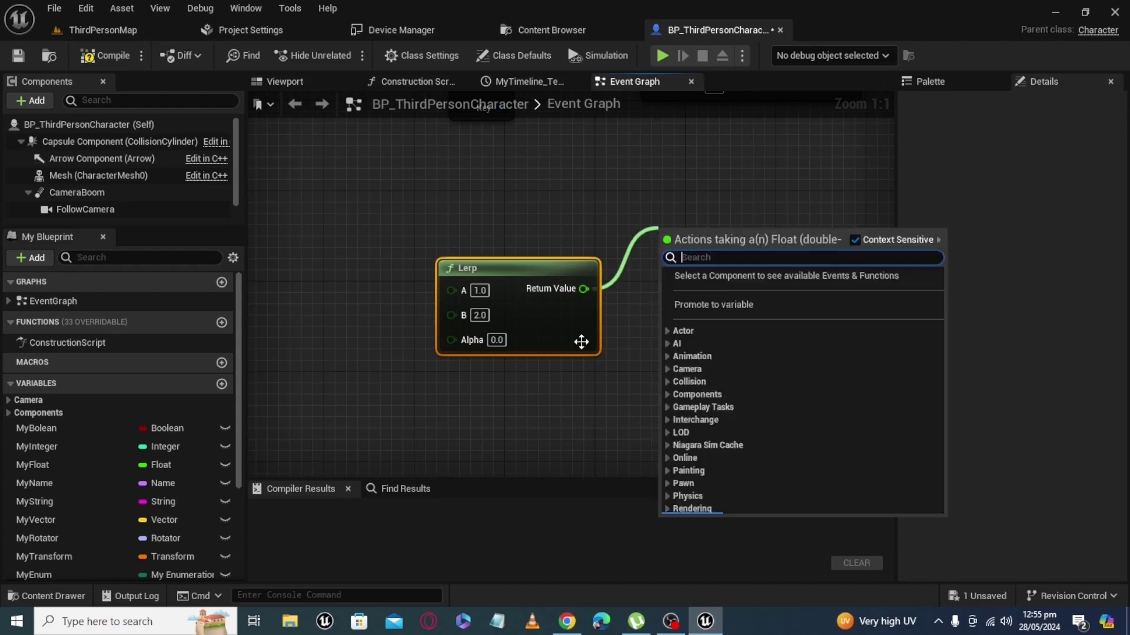
{"action": "left_click", "coordinate": [503, 342]}
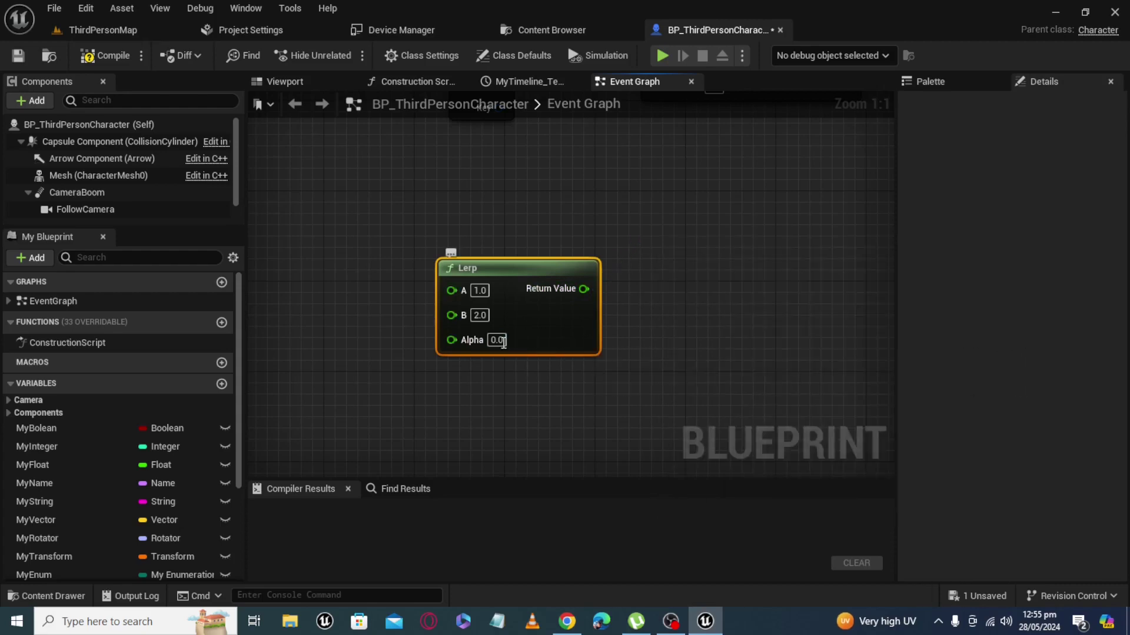
{"action": "left_click_drag", "start_coordinate": [583, 289], "coordinate": [648, 222]}
{"action": "left_click", "coordinate": [480, 290]}
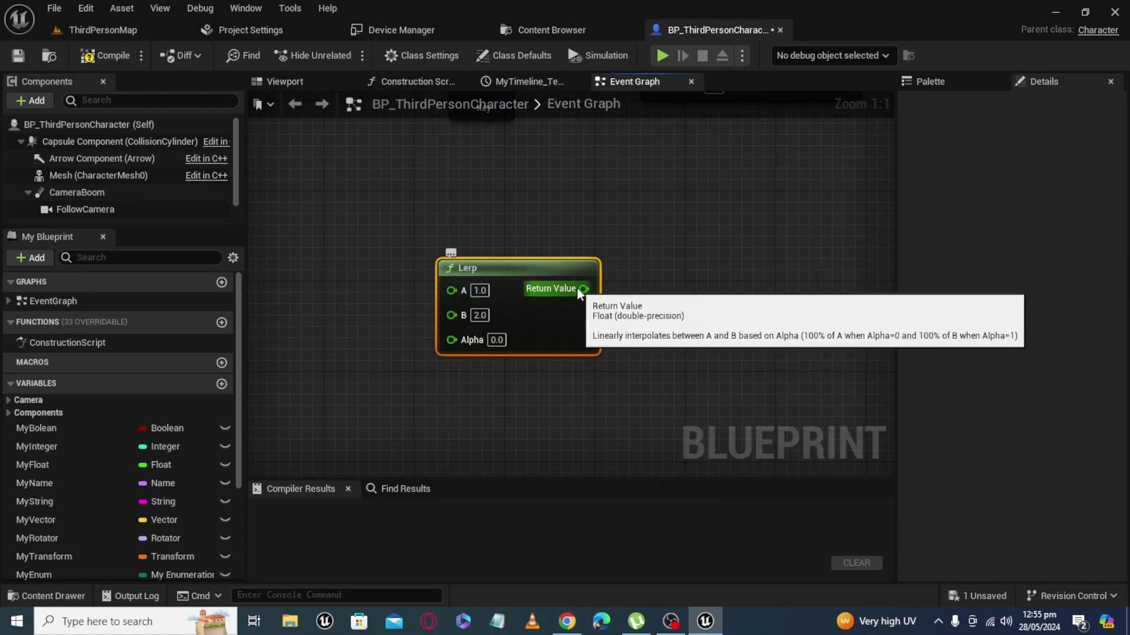
{"action": "left_click_drag", "start_coordinate": [583, 289], "coordinate": [636, 263]}
{"action": "left_click", "coordinate": [499, 341]}
{"action": "left_click", "coordinate": [499, 341]}
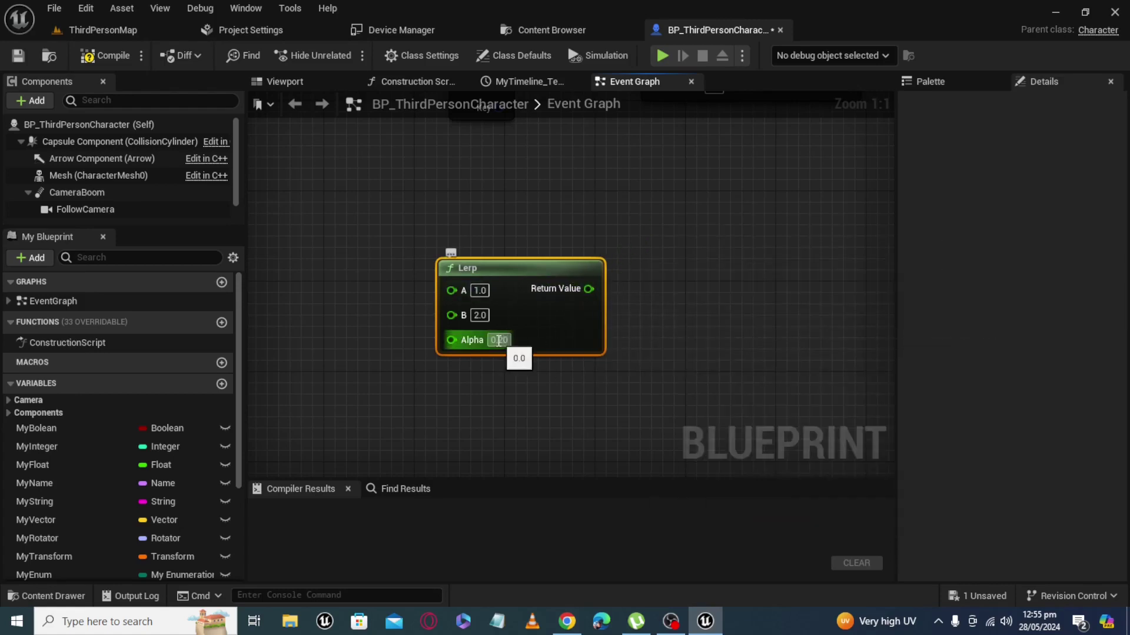
{"action": "type", "text": "2"}
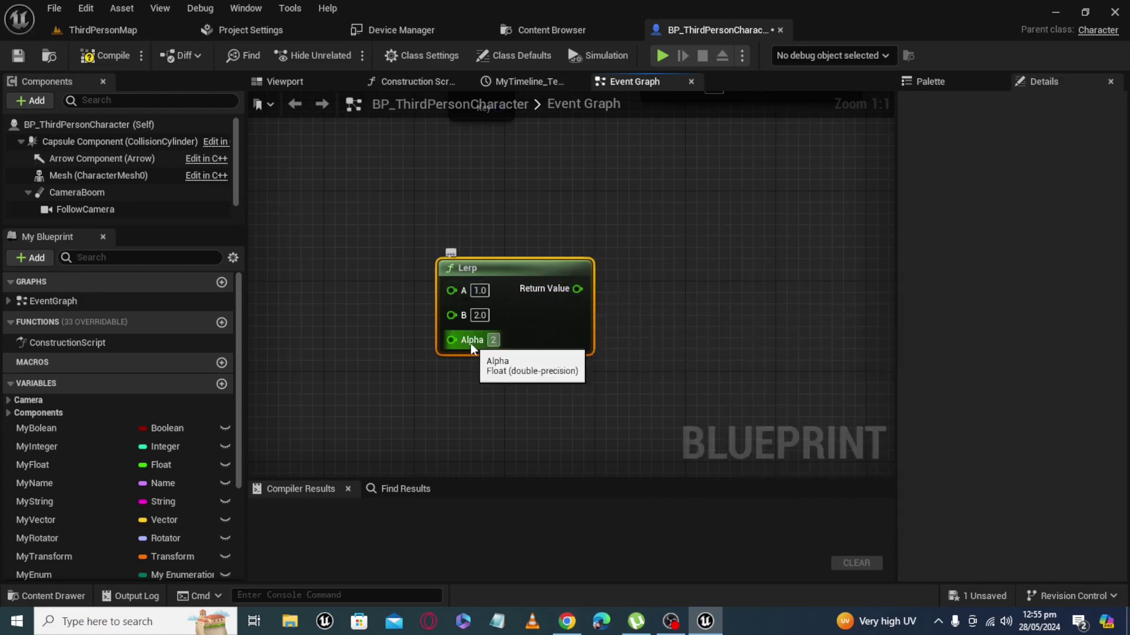
{"action": "type", "text": "1"}
{"action": "key", "text": "Return"}
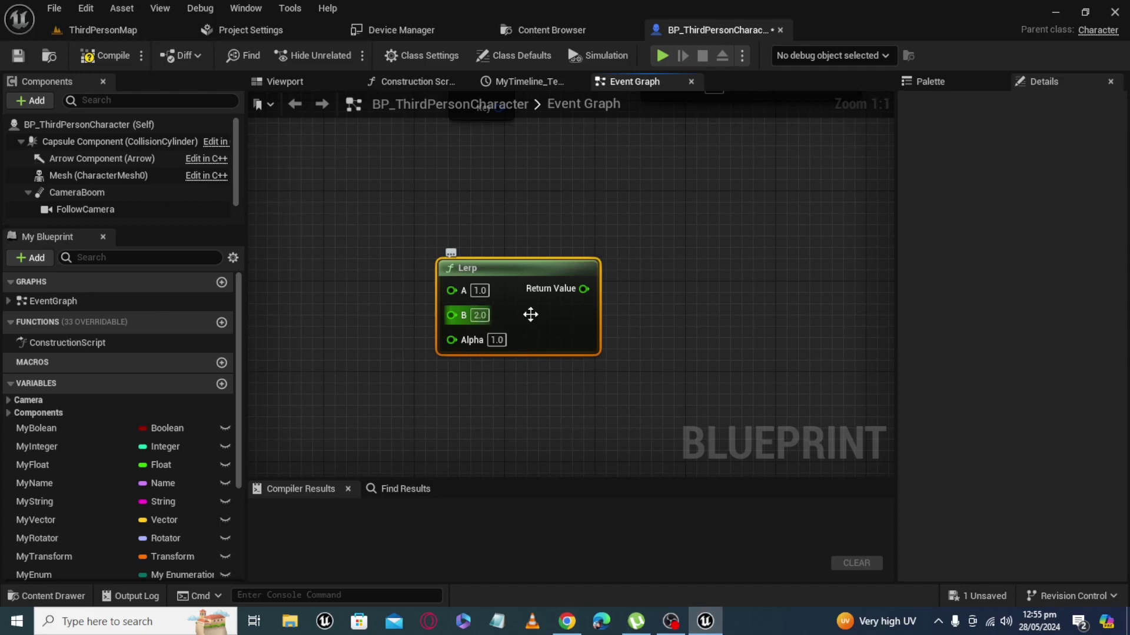
{"action": "left_click_drag", "start_coordinate": [584, 289], "coordinate": [588, 293]}
{"action": "key", "text": "Escape"}
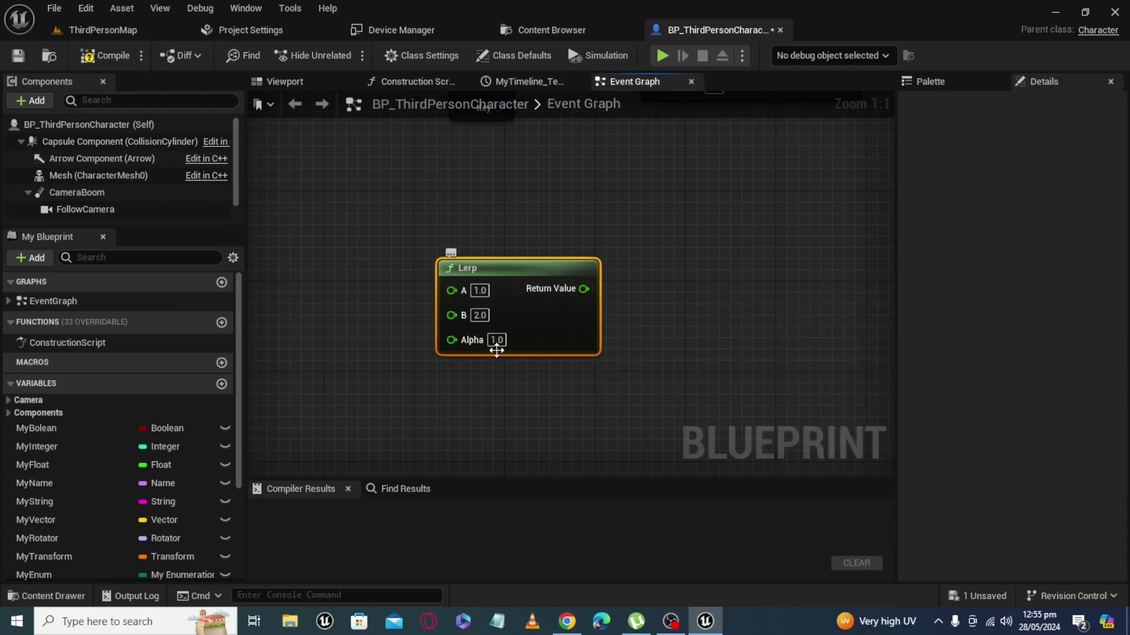
{"action": "left_click", "coordinate": [497, 340]}
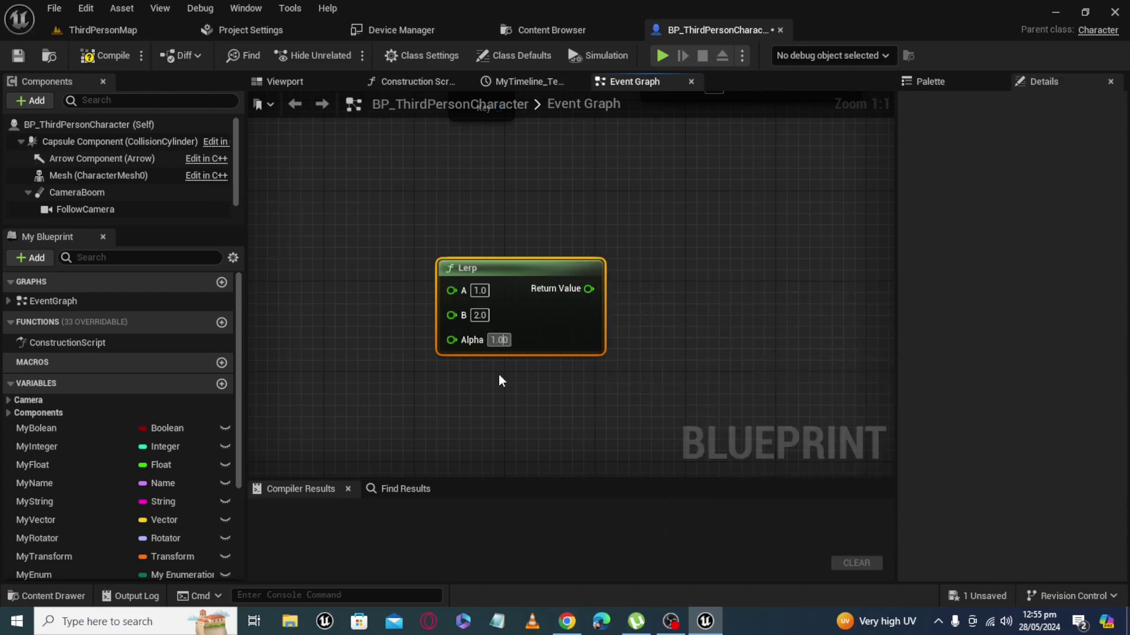
{"action": "type", "text": "0"}
{"action": "key", "text": "Return"}
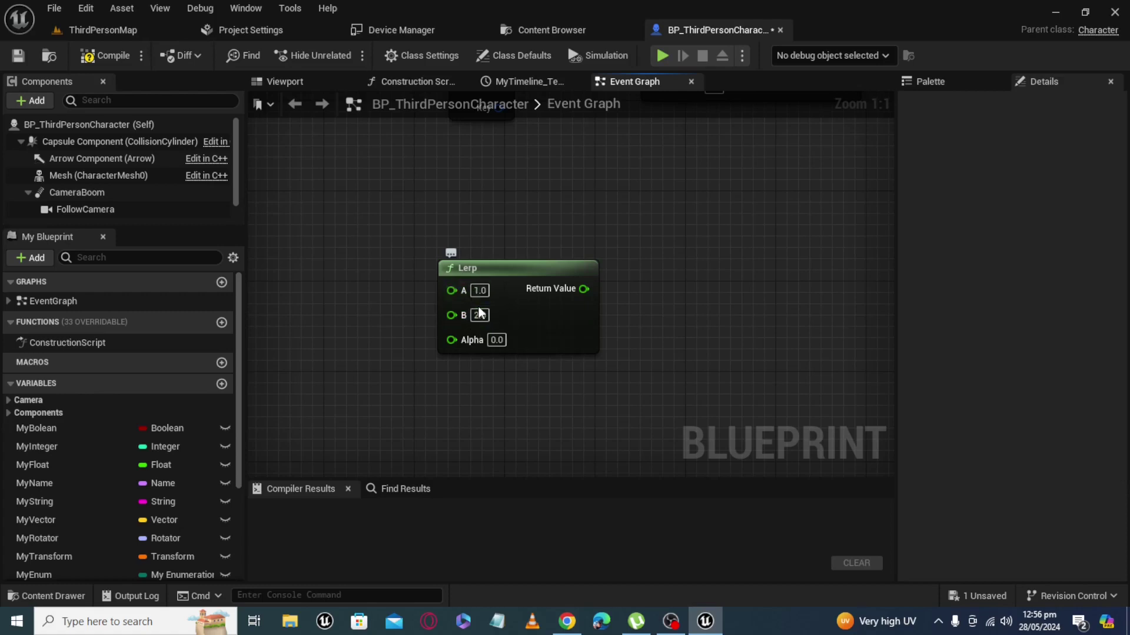
{"action": "left_click_drag", "start_coordinate": [580, 289], "coordinate": [669, 219]}
{"action": "left_click", "coordinate": [612, 227]}
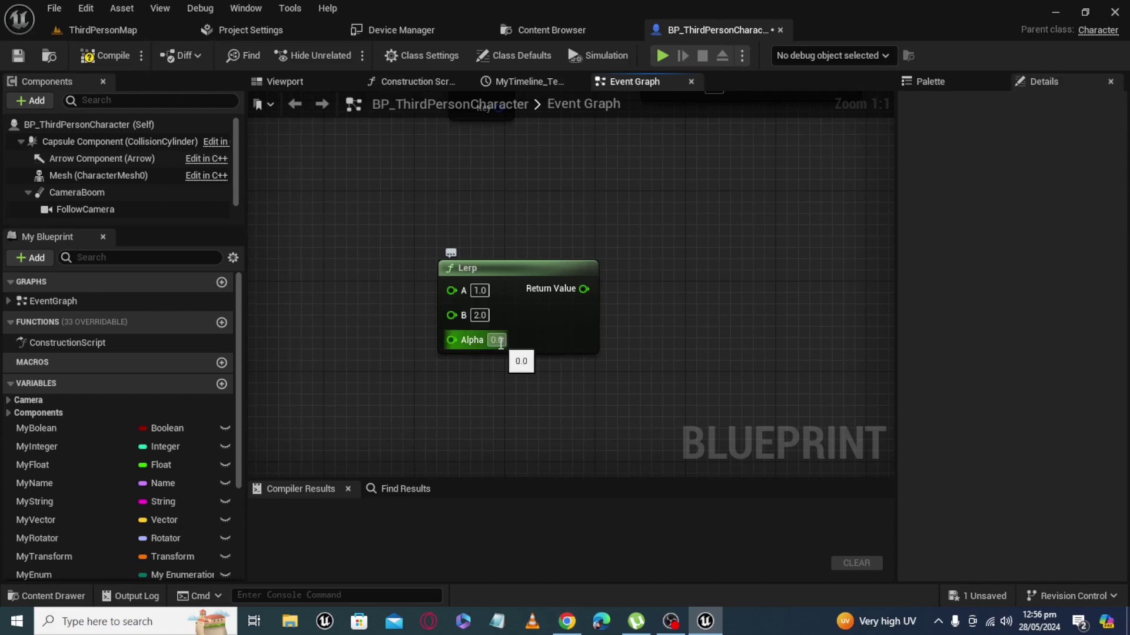
{"action": "left_click_drag", "start_coordinate": [584, 288], "coordinate": [676, 222]}
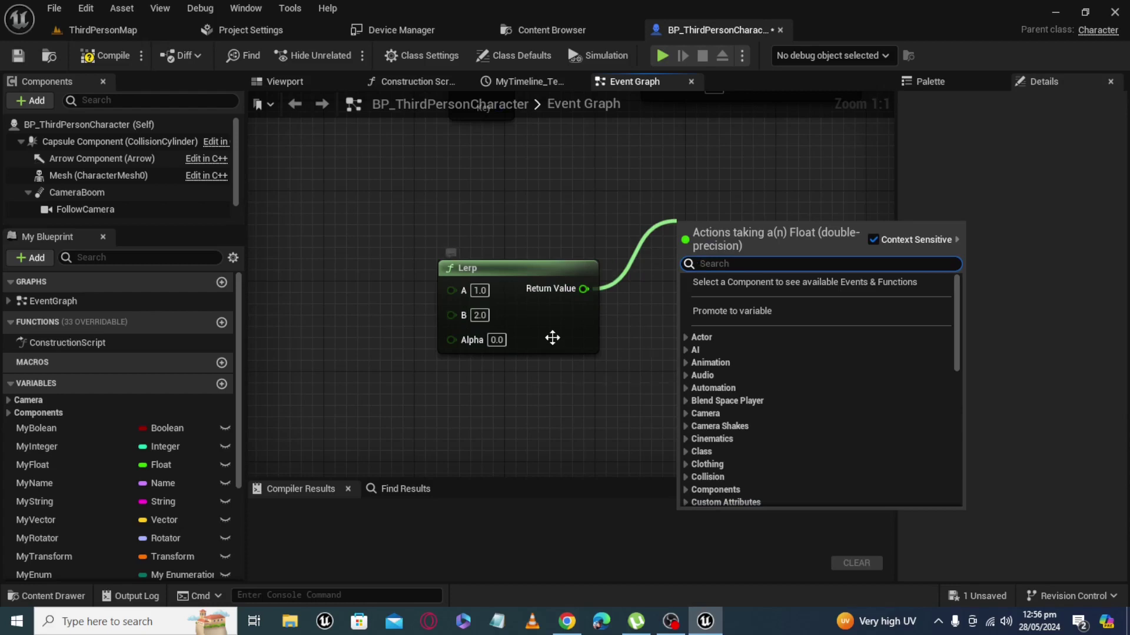
{"action": "left_click", "coordinate": [552, 338]}
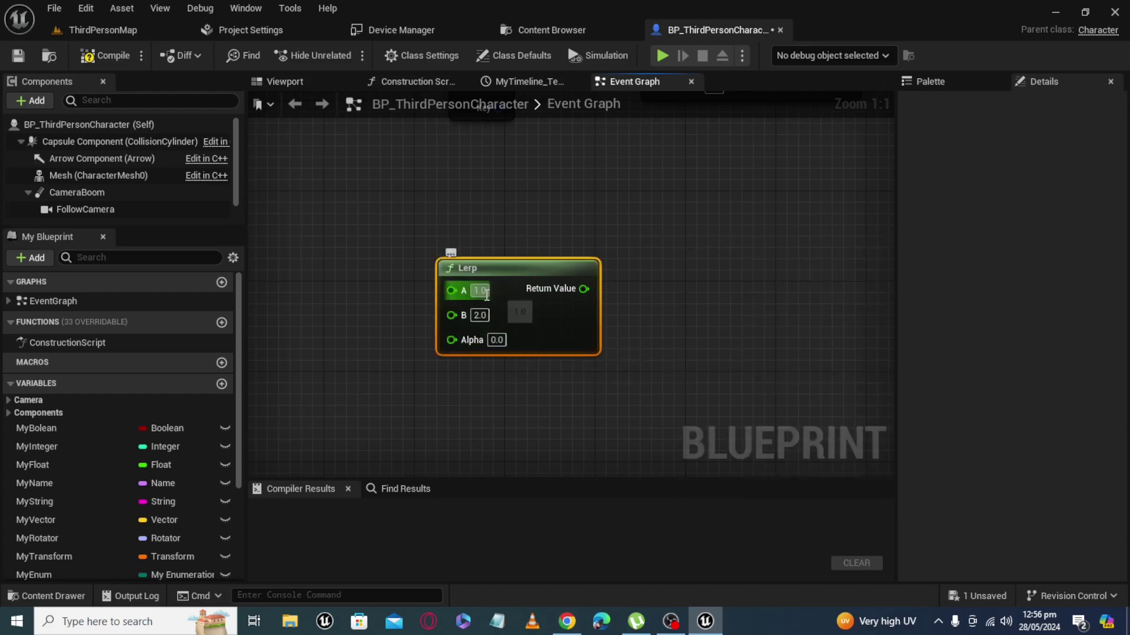
Step: Move the X key event down beside the Lerp node
{"action": "left_click_drag", "start_coordinate": [583, 288], "coordinate": [688, 222]}
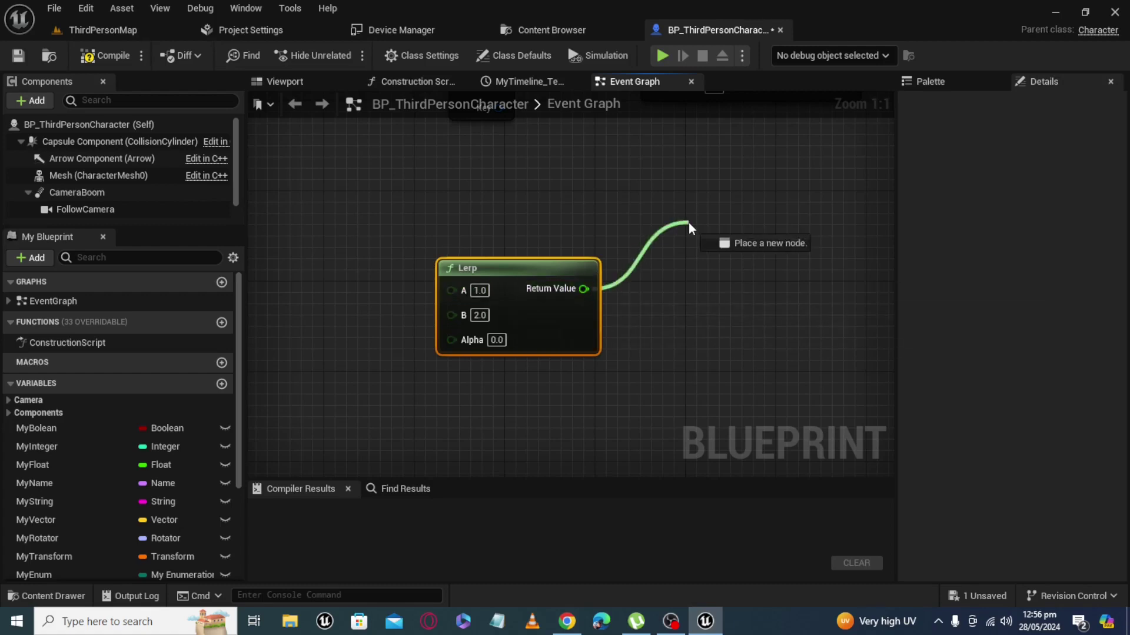
{"action": "left_click", "coordinate": [595, 228]}
{"action": "right_click_drag", "start_coordinate": [595, 228], "coordinate": [652, 272]}
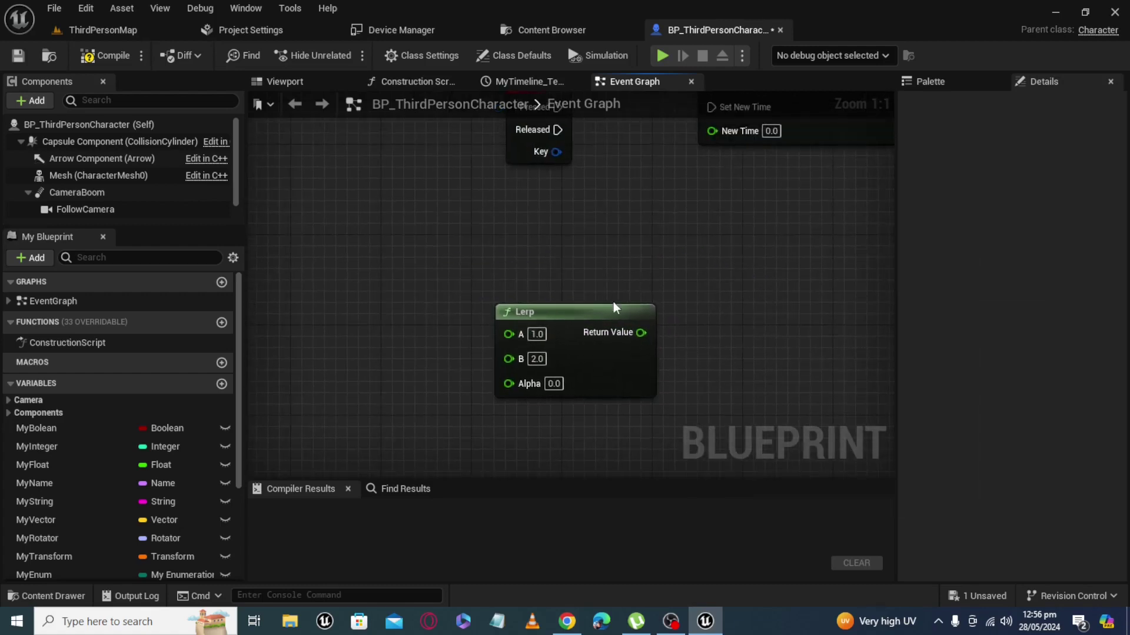
{"action": "left_click", "coordinate": [608, 357]}
{"action": "right_click_drag", "start_coordinate": [604, 326], "coordinate": [611, 277]}
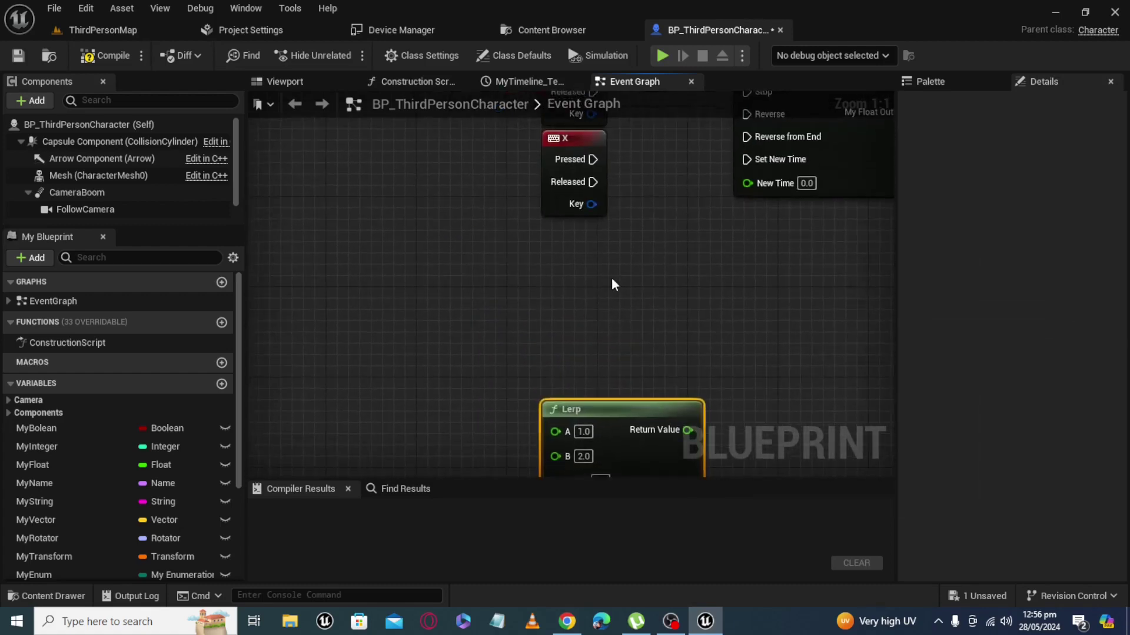
{"action": "left_click_drag", "start_coordinate": [576, 148], "coordinate": [424, 394]}
{"action": "right_click_drag", "start_coordinate": [542, 345], "coordinate": [783, 221]}
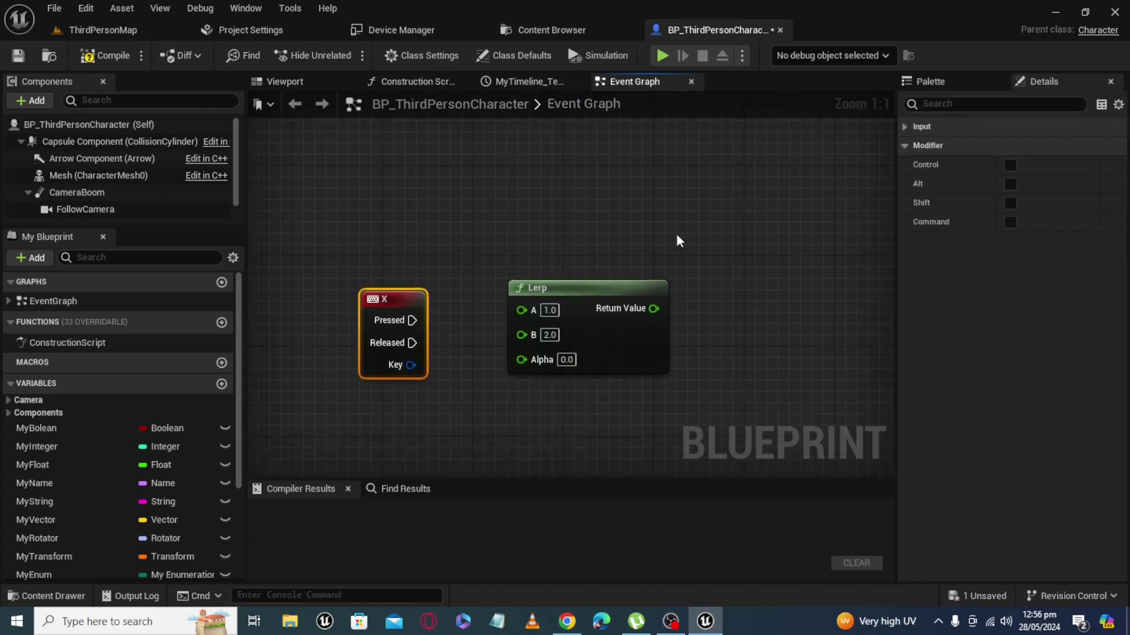
Step: Add a Print String node ('print st') and set its Text Color to pink
{"action": "right_click", "coordinate": [783, 222]}
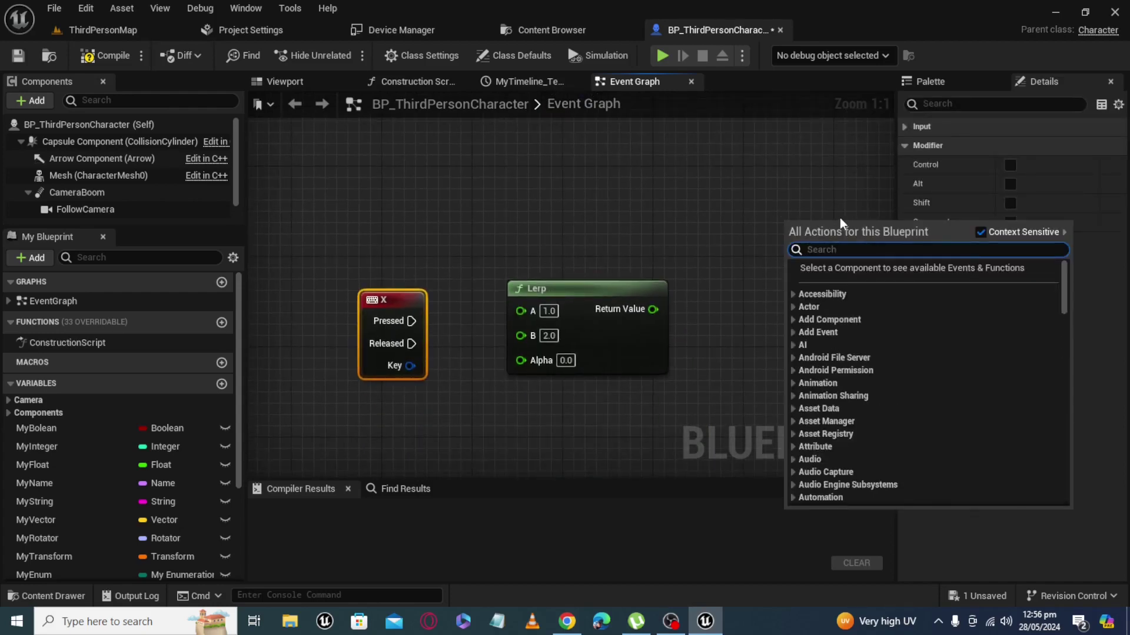
{"action": "type", "text": "print st"}
{"action": "key", "text": "Return"}
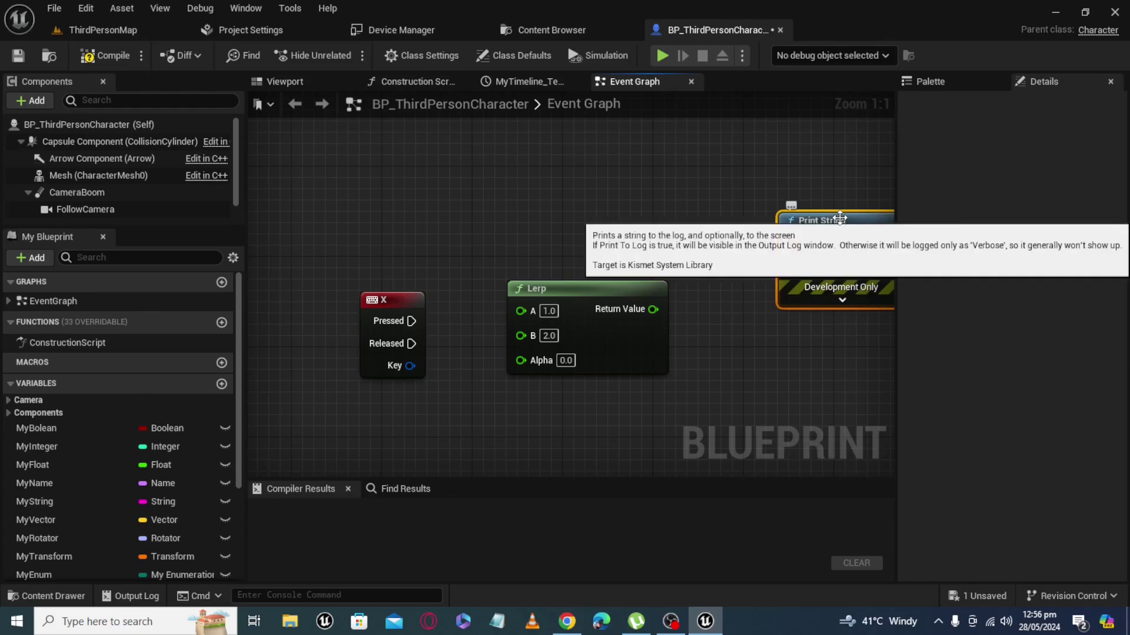
{"action": "right_click_drag", "start_coordinate": [851, 230], "coordinate": [731, 177]}
{"action": "left_click", "coordinate": [728, 241]}
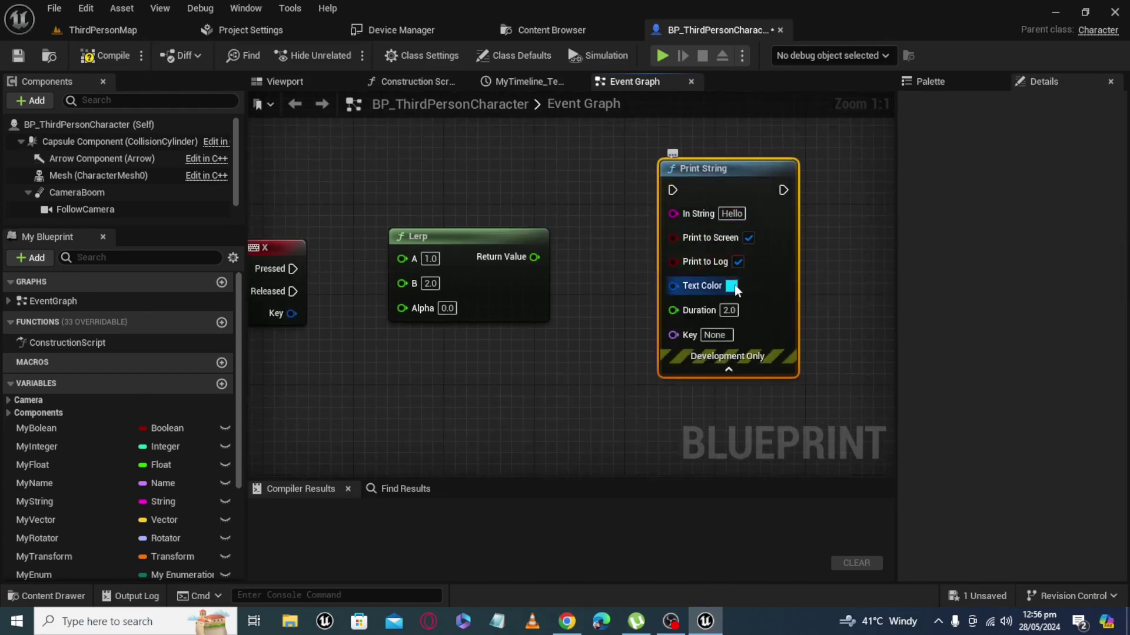
{"action": "left_click", "coordinate": [730, 285]}
{"action": "left_click_drag", "start_coordinate": [823, 333], "coordinate": [906, 339]}
{"action": "left_click", "coordinate": [959, 582]}
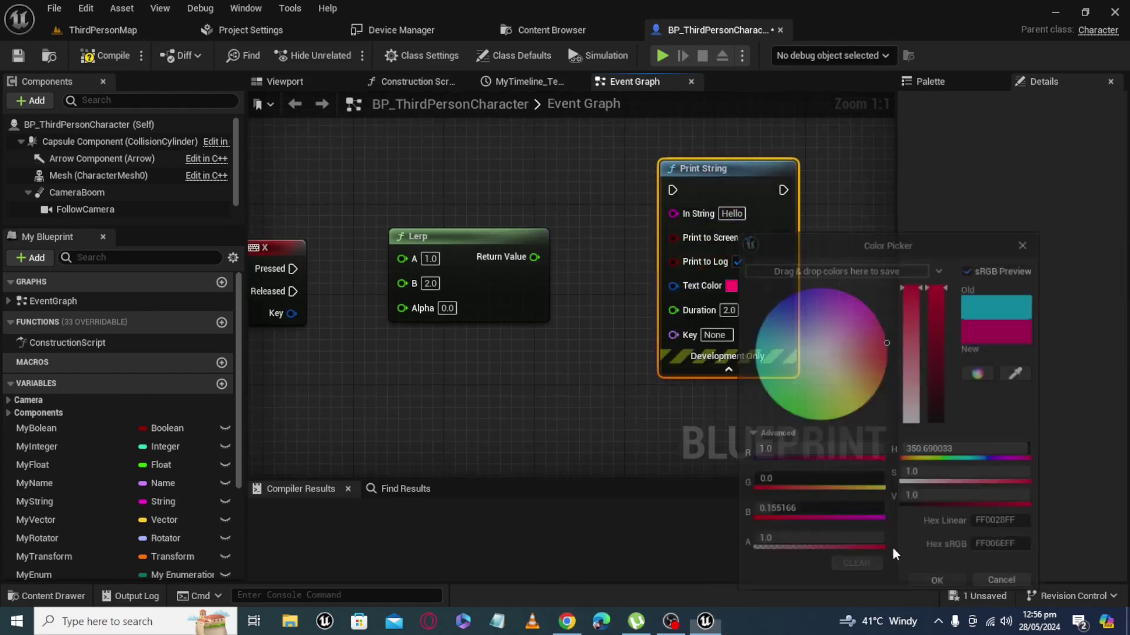
{"action": "right_click_drag", "start_coordinate": [630, 378], "coordinate": [701, 411]}
{"action": "left_click", "coordinate": [800, 402]}
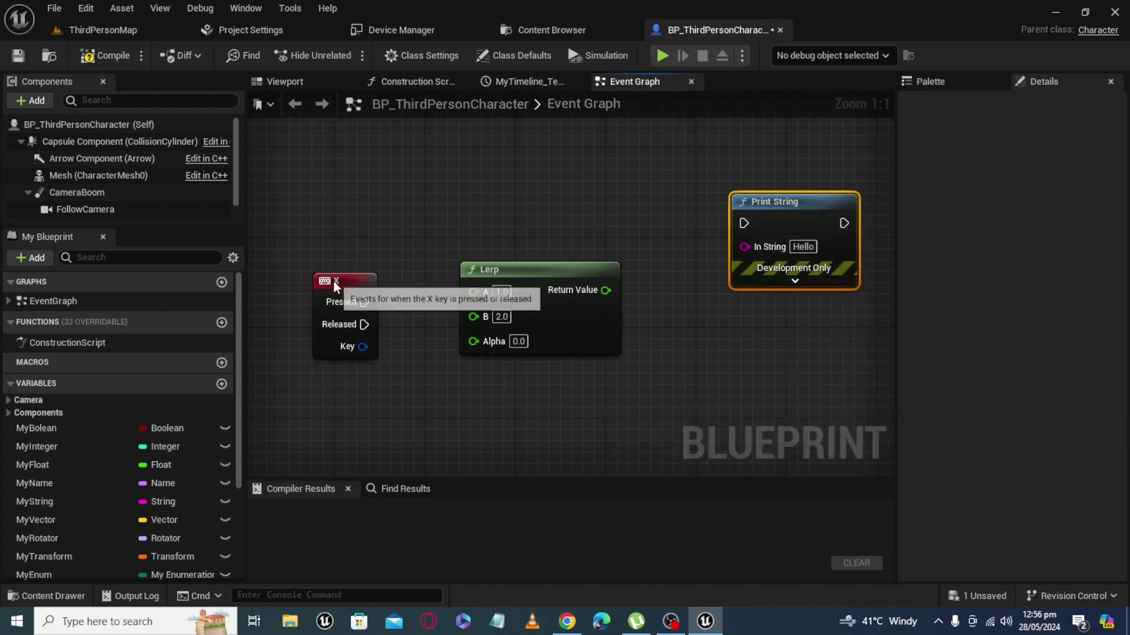
Step: Arrange the X key event, Lerp and Print String nodes so all fit in view
{"action": "mouse_move", "coordinate": [383, 303]}
{"action": "left_mouse_down"}
{"action": "mouse_move", "coordinate": [392, 232]}
{"action": "mouse_move", "coordinate": [774, 226]}
{"action": "left_mouse_up"}
{"action": "right_click_drag", "start_coordinate": [536, 270], "coordinate": [613, 257]}
{"action": "left_click_drag", "start_coordinate": [612, 257], "coordinate": [624, 268]}
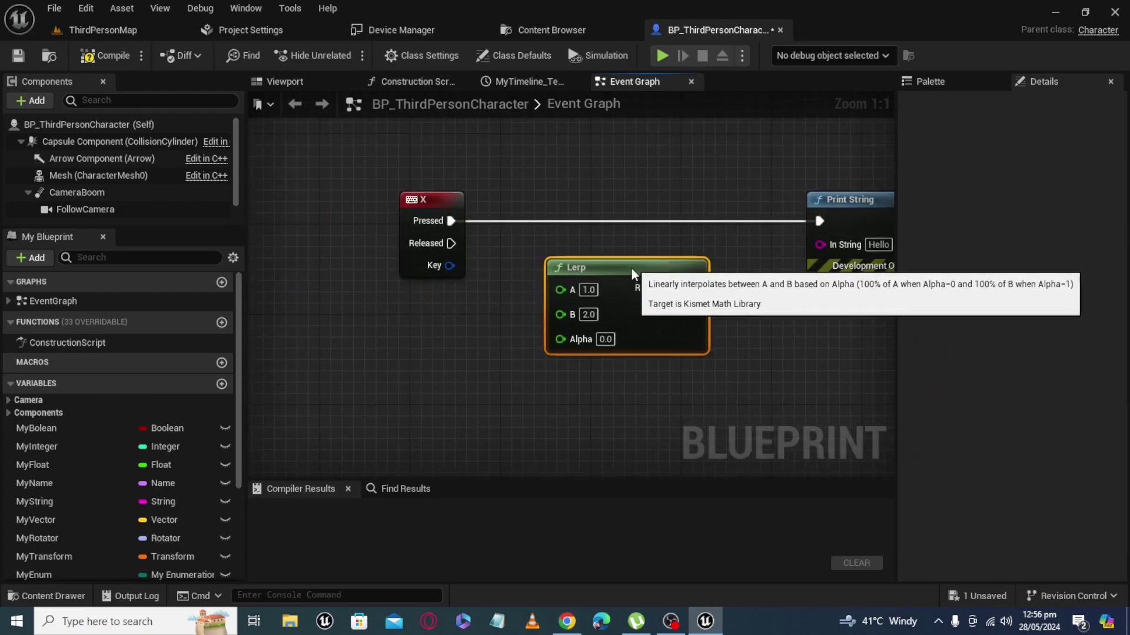
{"action": "right_click_drag", "start_coordinate": [682, 333], "coordinate": [557, 300]}
{"action": "left_click", "coordinate": [683, 182]}
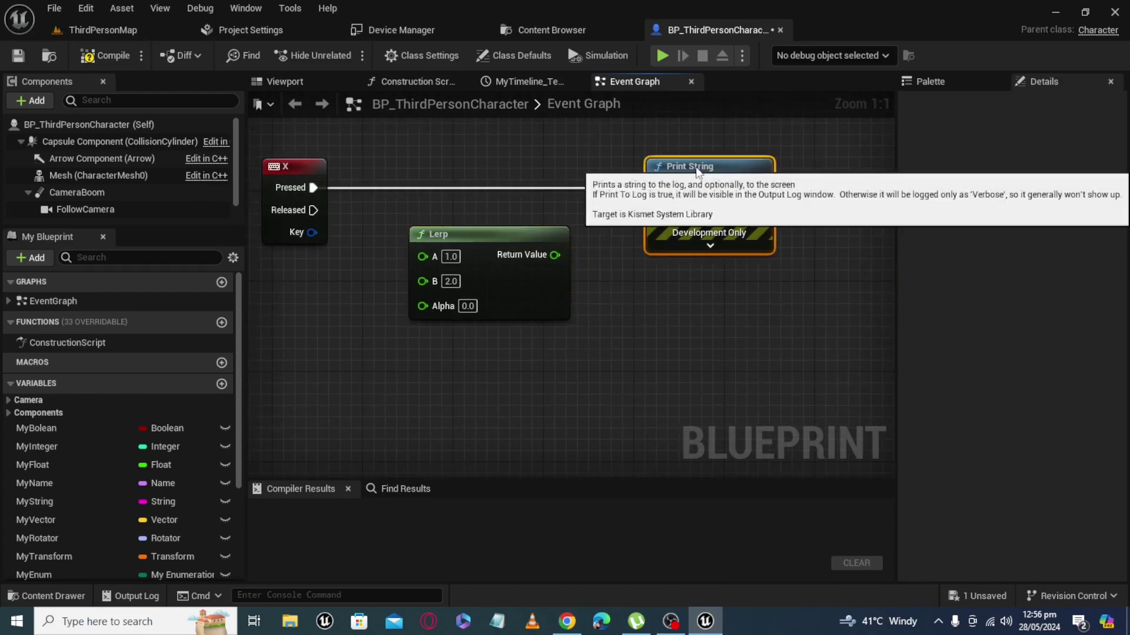
{"action": "right_click_drag", "start_coordinate": [596, 229], "coordinate": [697, 230]}
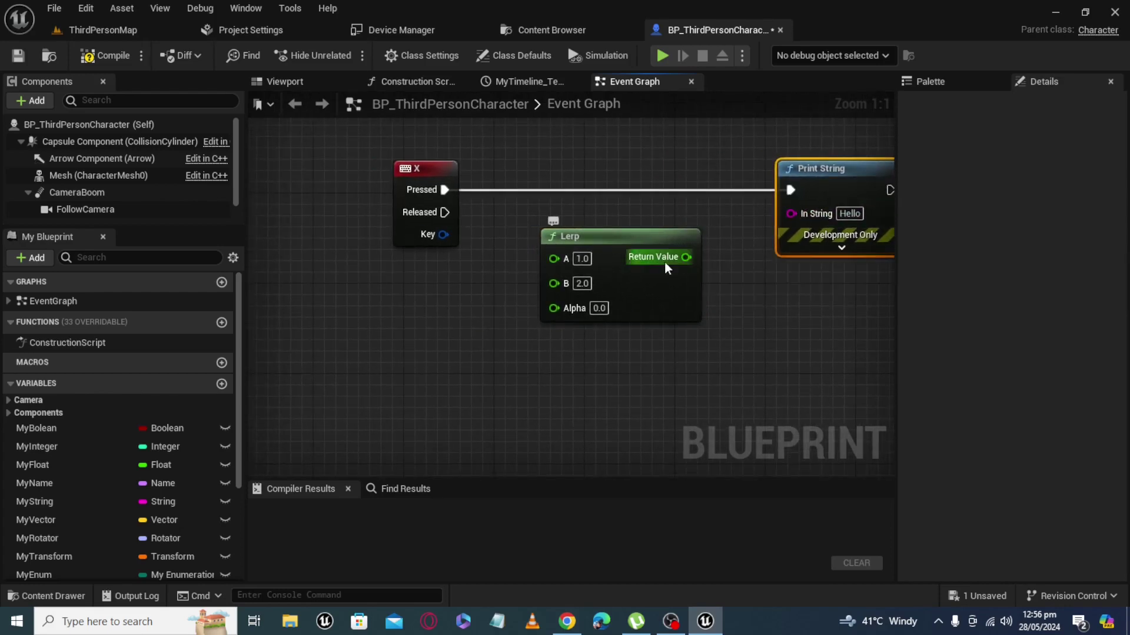
Step: Wire Lerp's Return Value into Print String's In String through an automatic conversion node
{"action": "left_click_drag", "start_coordinate": [686, 257], "coordinate": [790, 214]}
{"action": "left_click_drag", "start_coordinate": [847, 171], "coordinate": [892, 170]}
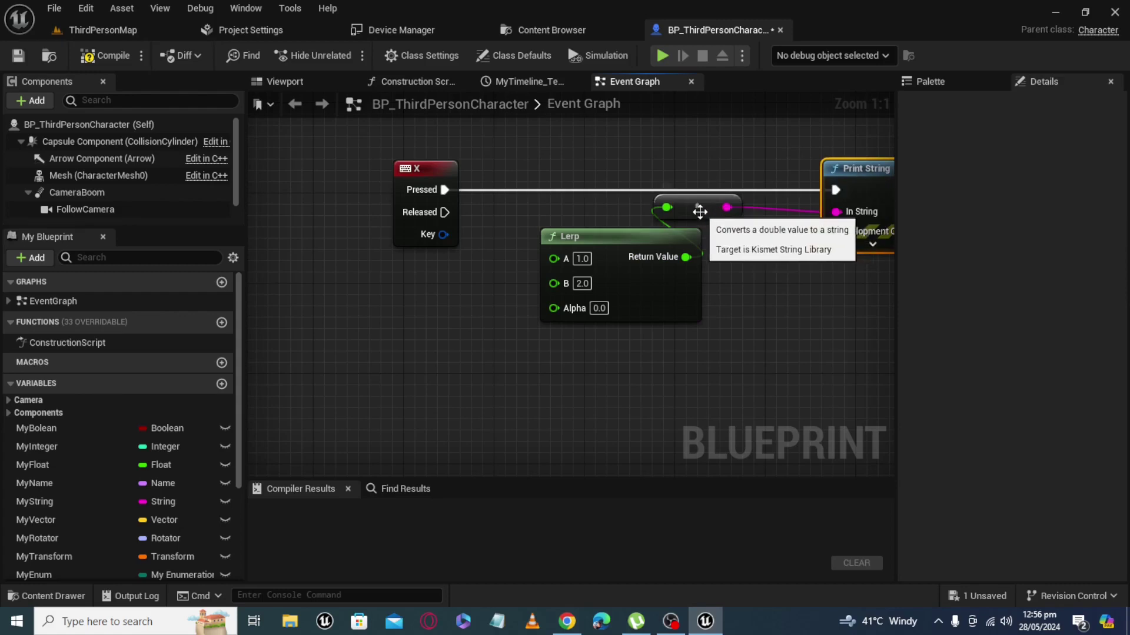
{"action": "left_click_drag", "start_coordinate": [700, 215], "coordinate": [757, 238]}
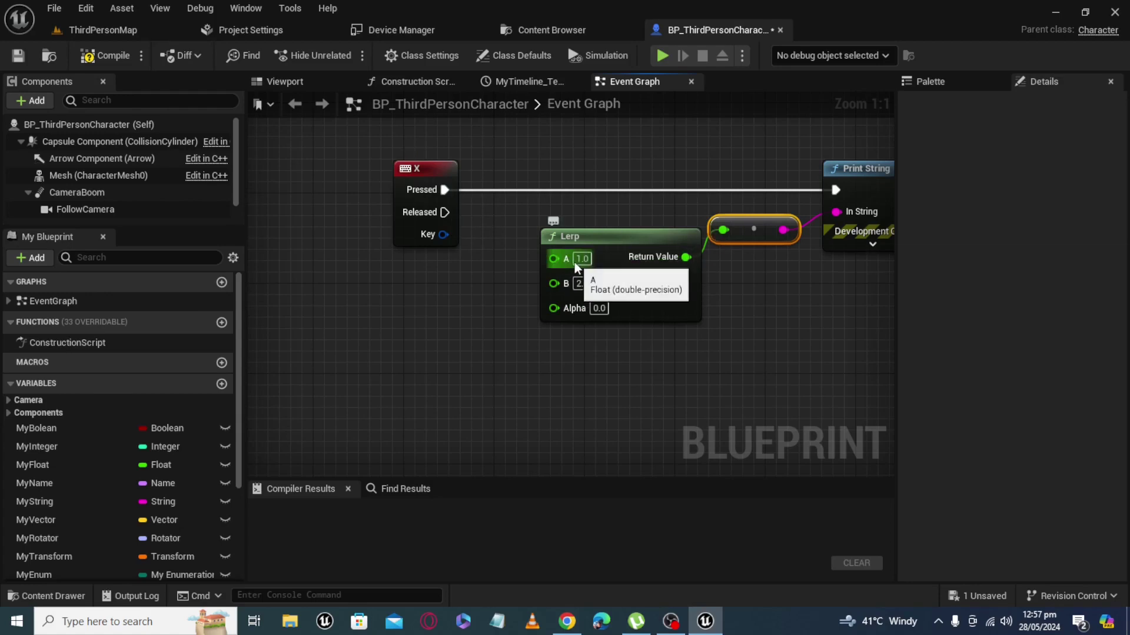
Step: Play-test the ThirdPersonMap level with Alpha 0.0, pressing X to print the result
{"action": "left_click", "coordinate": [118, 34]}
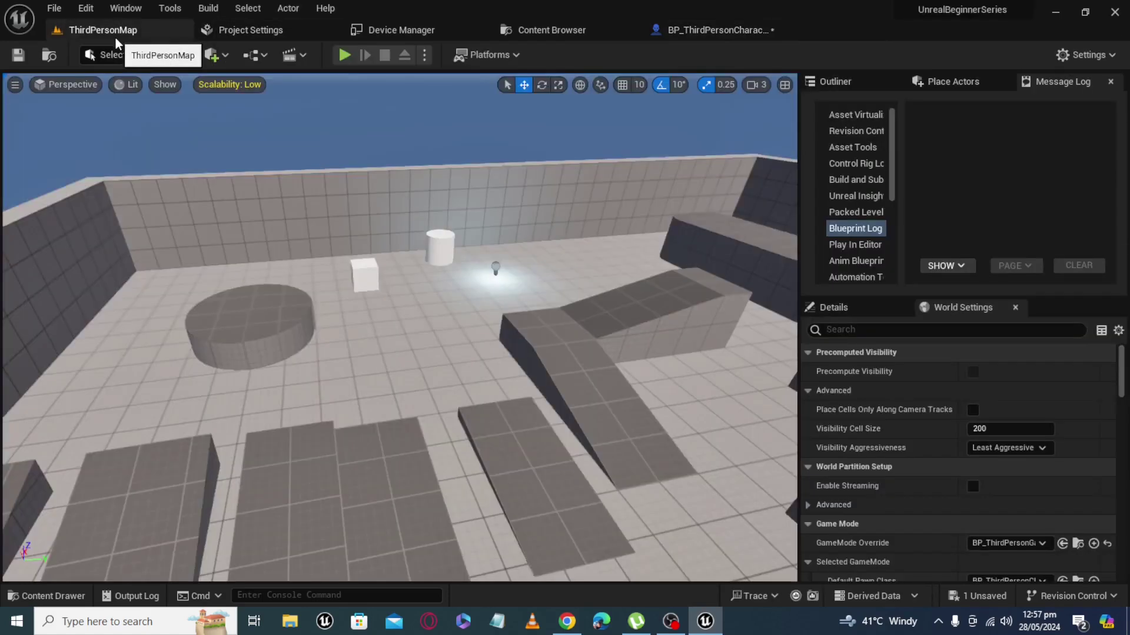
{"action": "left_click", "coordinate": [343, 55]}
{"action": "left_click", "coordinate": [443, 272]}
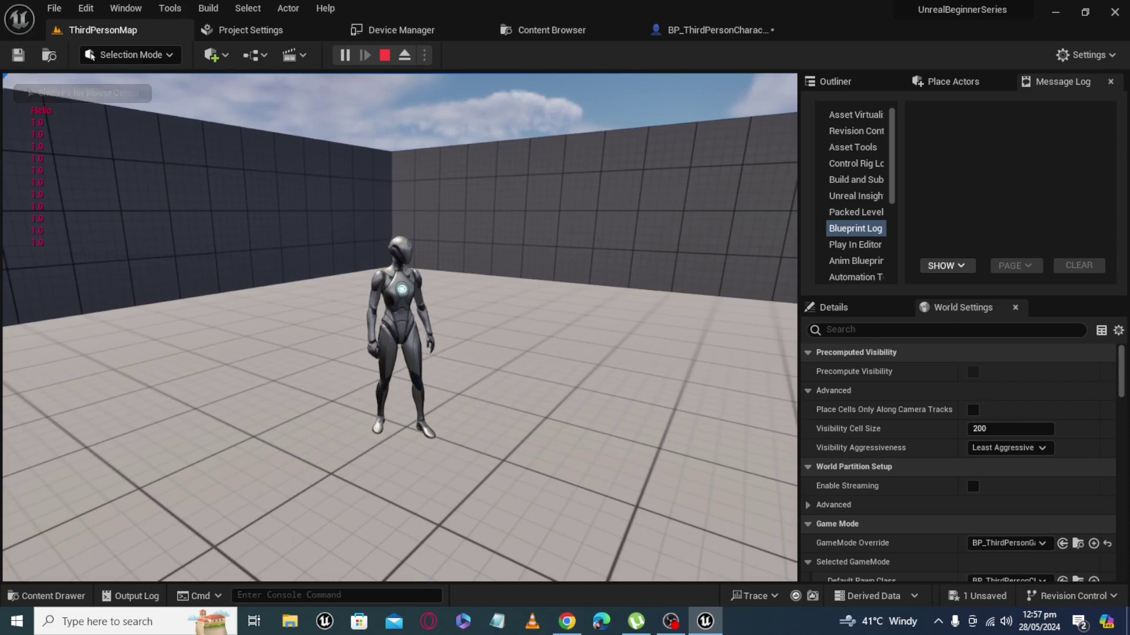
{"action": "key", "text": "Escape"}
Step: Set the Lerp Alpha to 1.0 and compile BP_ThirdPersonCharacter
{"action": "left_click", "coordinate": [714, 29]}
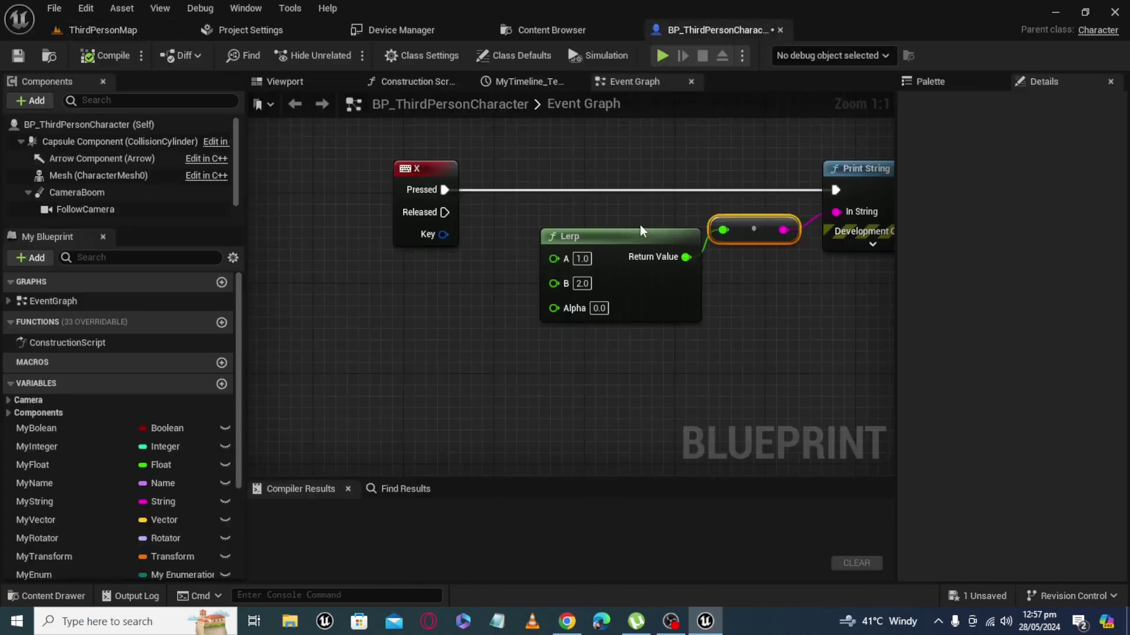
{"action": "left_click", "coordinate": [598, 311]}
{"action": "type", "text": "1"}
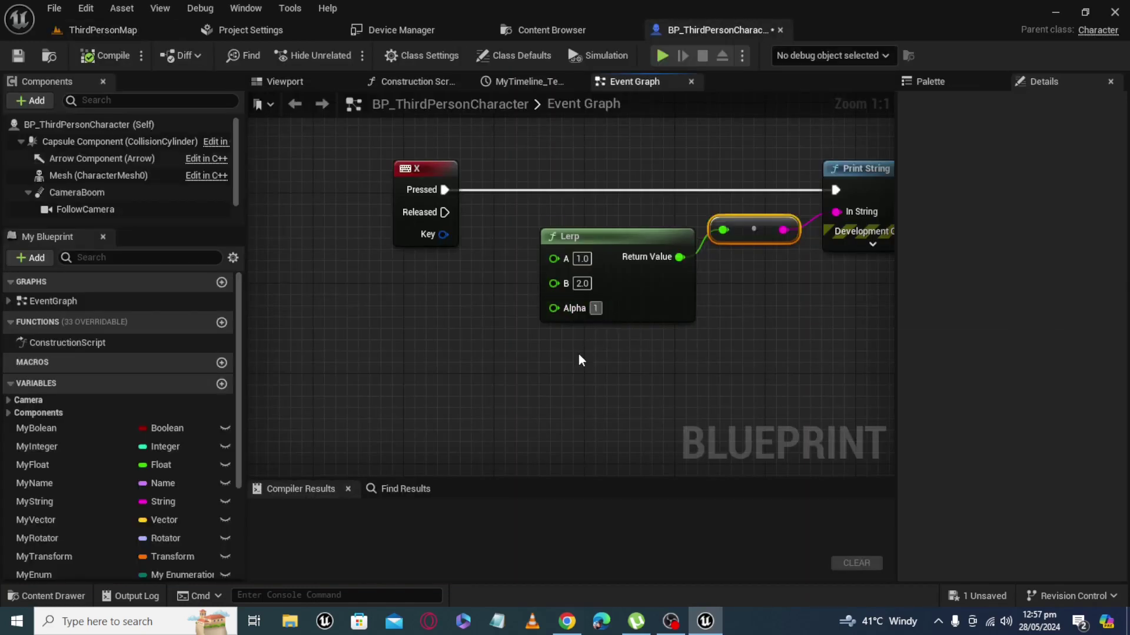
{"action": "key", "text": "Return"}
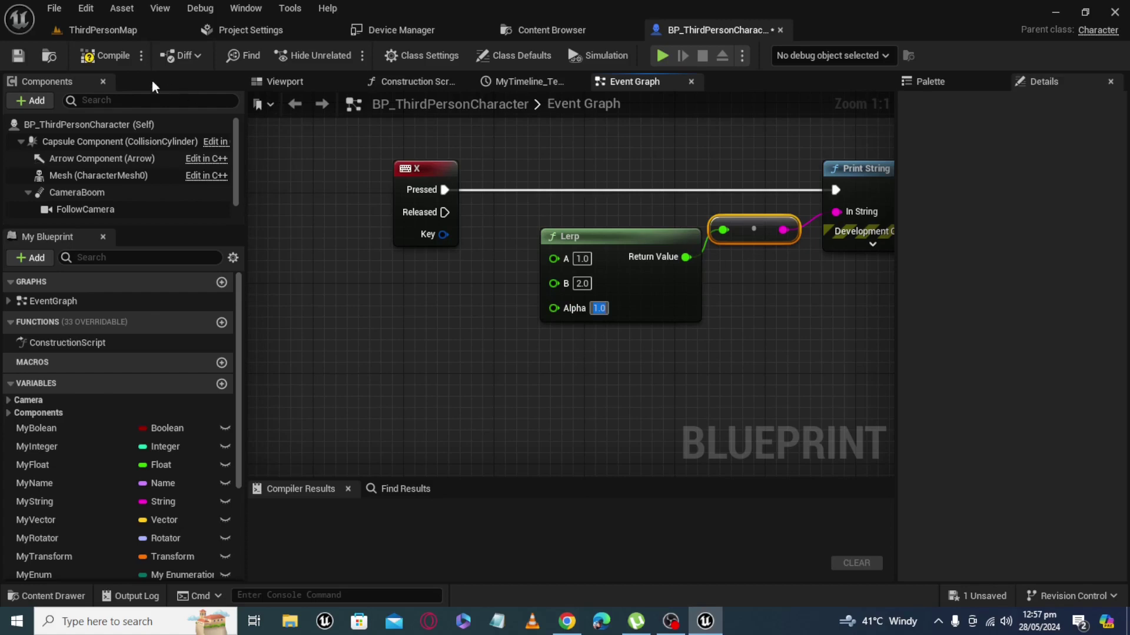
{"action": "left_click", "coordinate": [103, 55]}
{"action": "right_click_drag", "start_coordinate": [514, 243], "coordinate": [411, 277]}
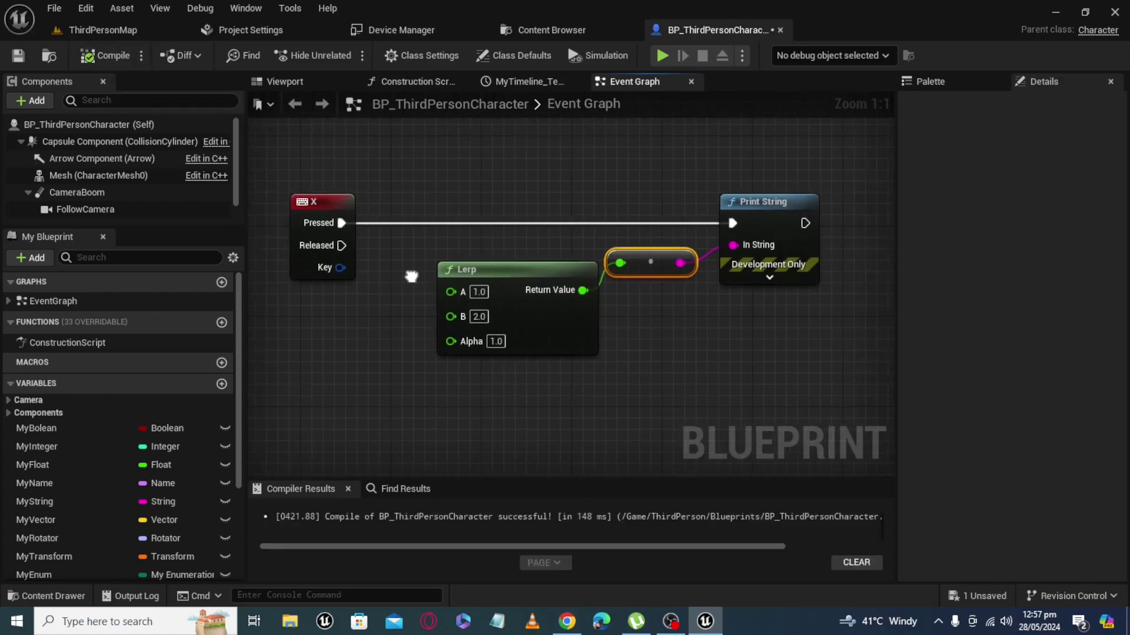
Step: Play-test ThirdPersonMap again to confirm X now prints 2.0
{"action": "left_click", "coordinate": [118, 30]}
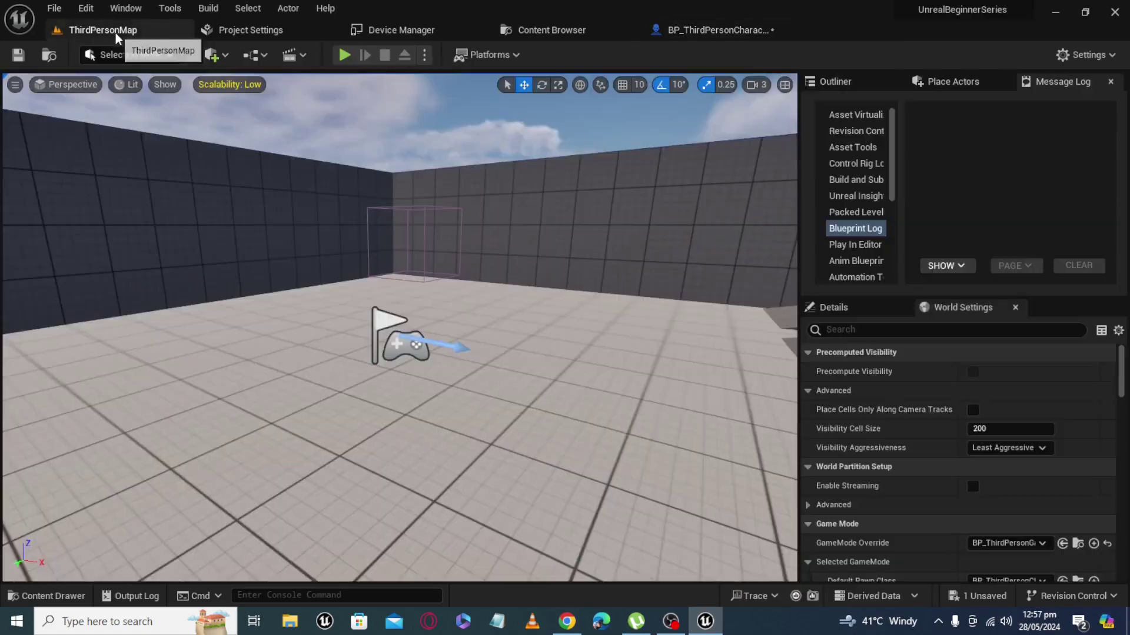
{"action": "left_click", "coordinate": [345, 56]}
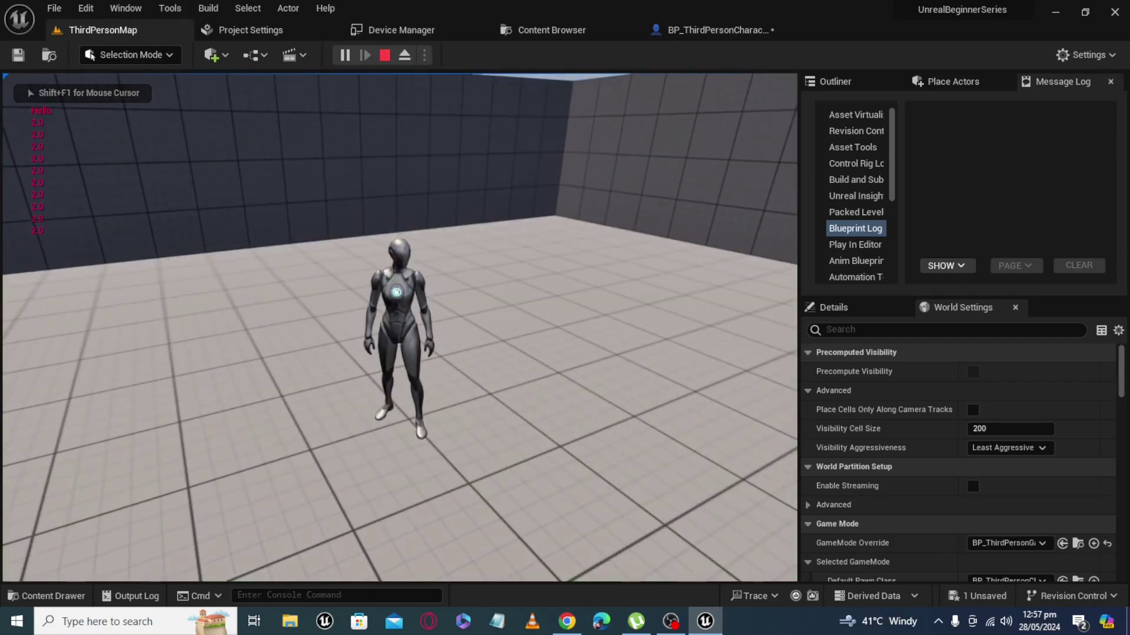
{"action": "key", "text": "Escape"}
{"action": "left_click", "coordinate": [676, 31]}
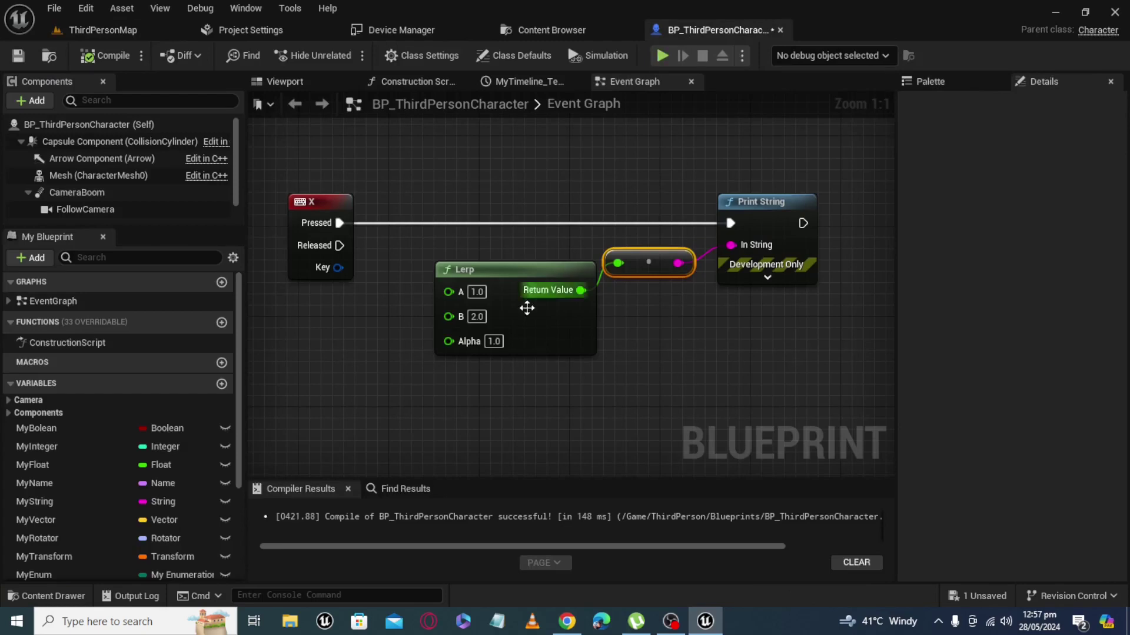
Step: Set the Lerp Alpha to 0.5 and play-test the level, printing 1.5
{"action": "left_click", "coordinate": [494, 341]}
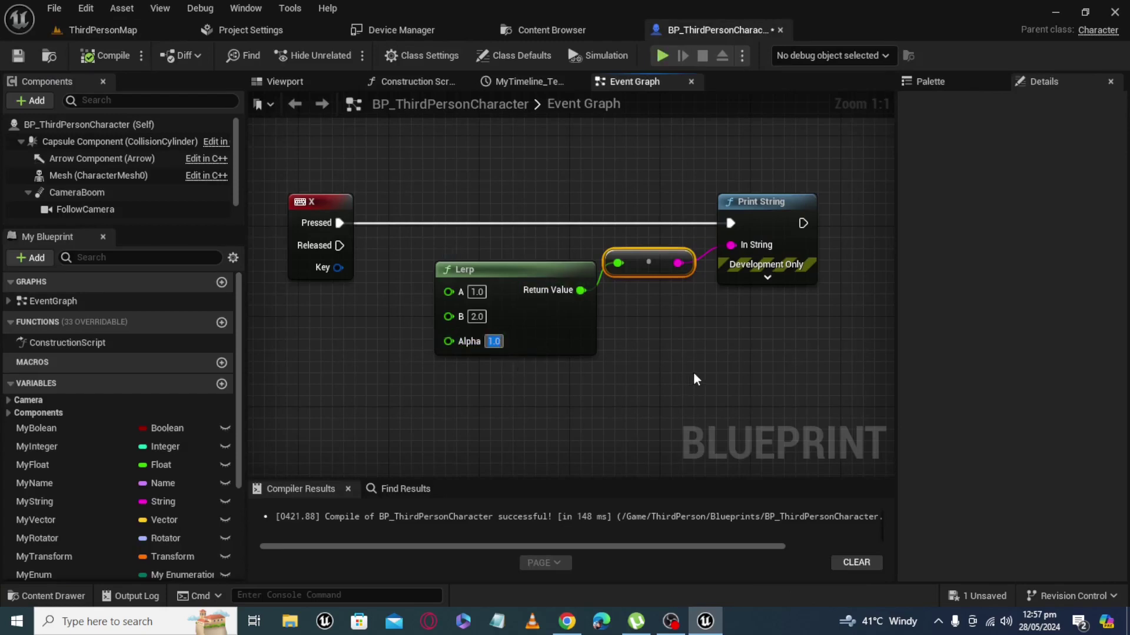
{"action": "type", "text": "0.5"}
{"action": "key", "text": "Return"}
{"action": "left_click", "coordinate": [550, 315]}
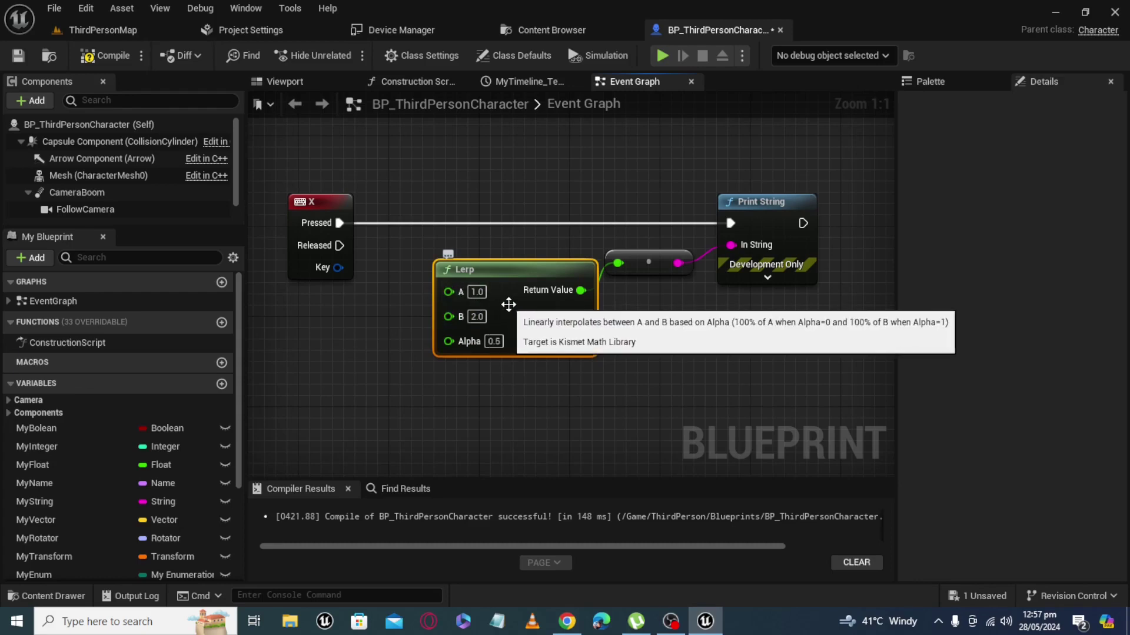
{"action": "left_click", "coordinate": [136, 30]}
{"action": "left_click", "coordinate": [344, 55]}
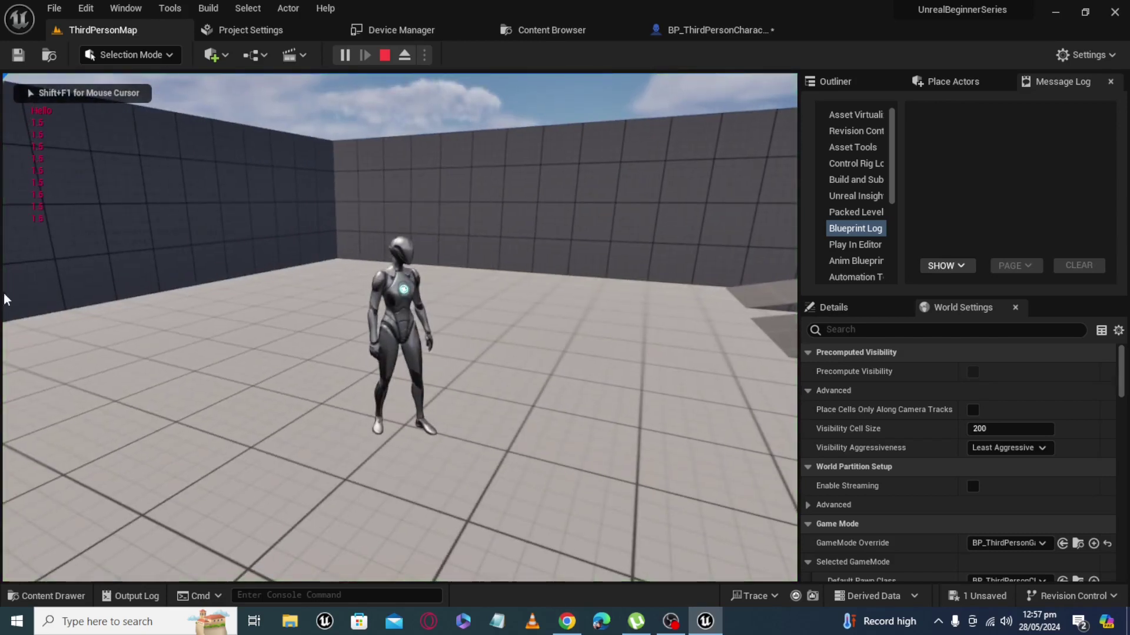
{"action": "key", "text": "Escape"}
Step: Change the Lerp Alpha to 0.7 and play-test ThirdPersonMap with Alt+P, then stop
{"action": "left_click", "coordinate": [714, 31]}
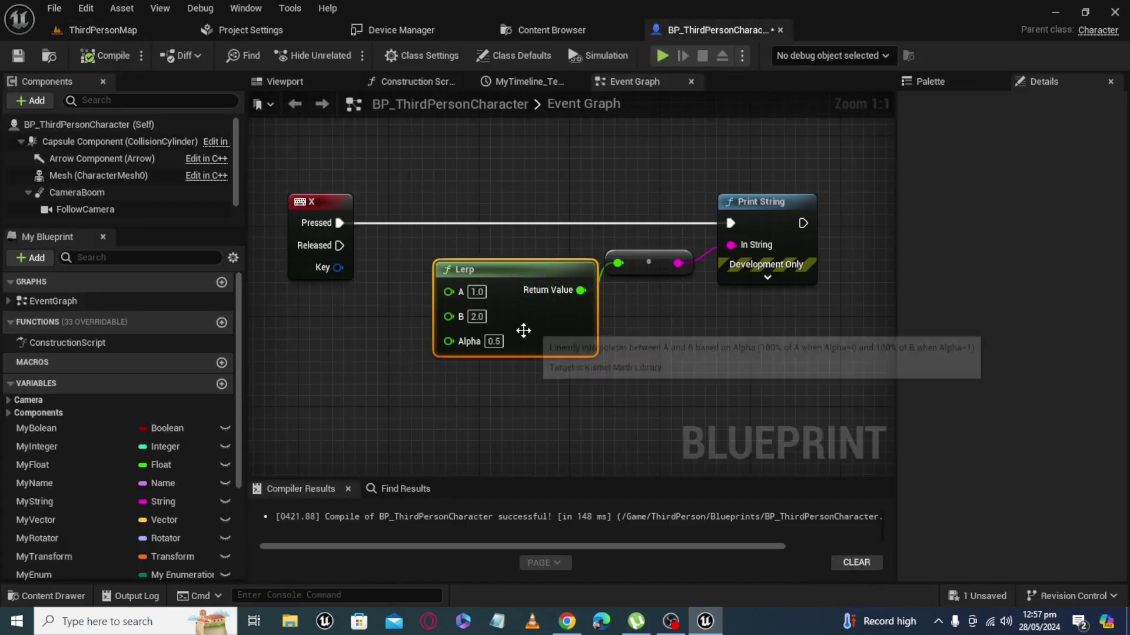
{"action": "left_click", "coordinate": [494, 341]}
{"action": "type", "text": "0"}
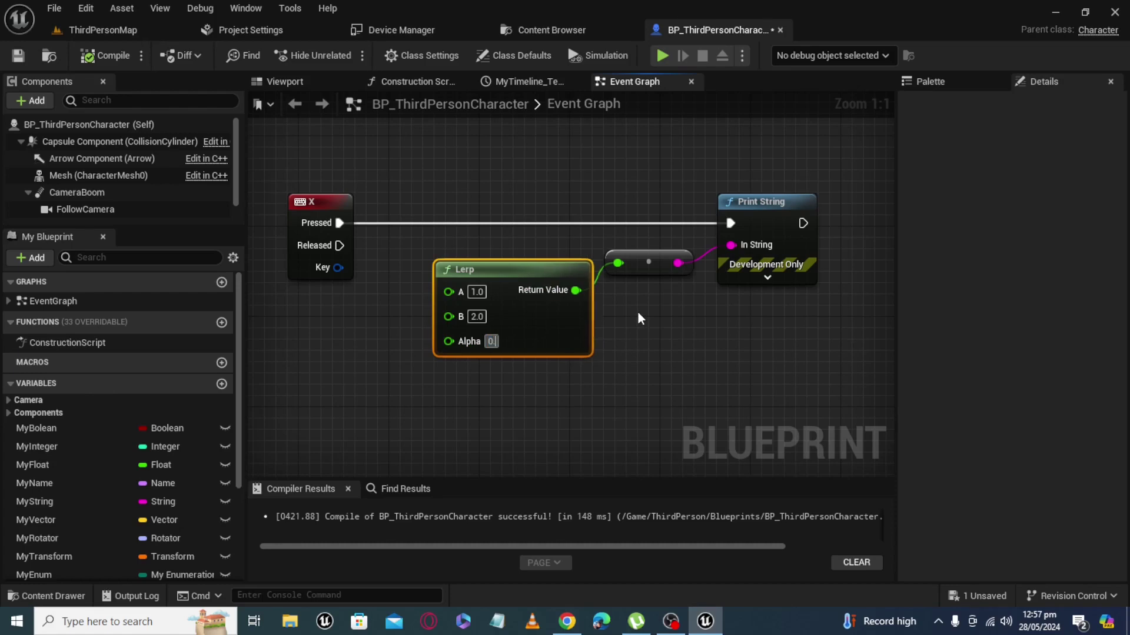
{"action": "type", "text": ".7"}
{"action": "key", "text": "Return"}
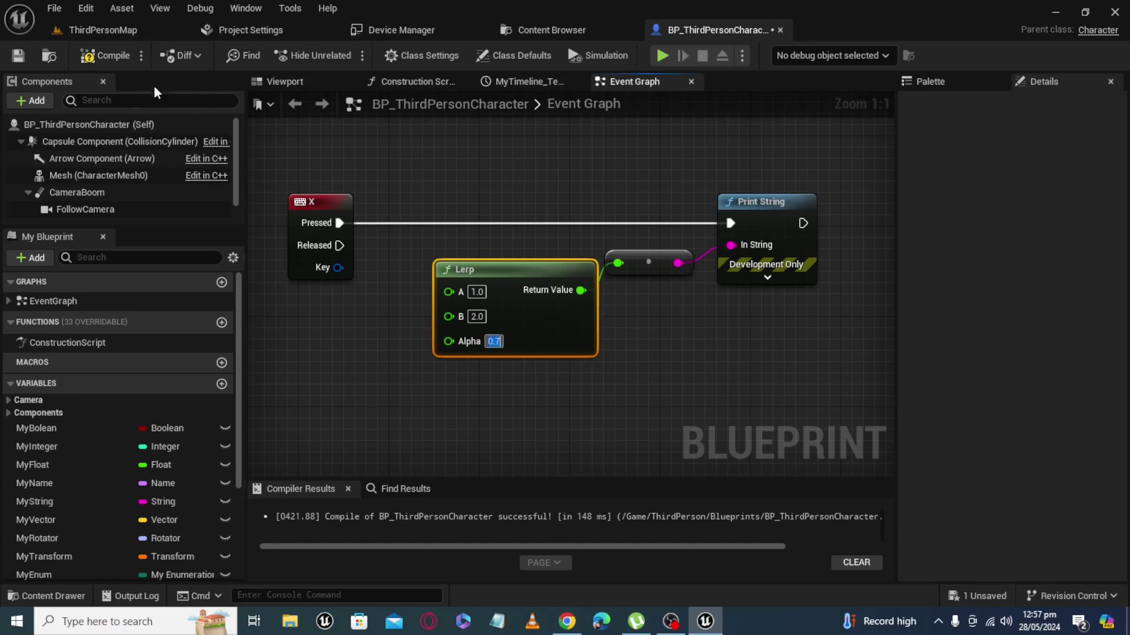
{"action": "left_click", "coordinate": [97, 30]}
{"action": "key", "text": "alt+p"}
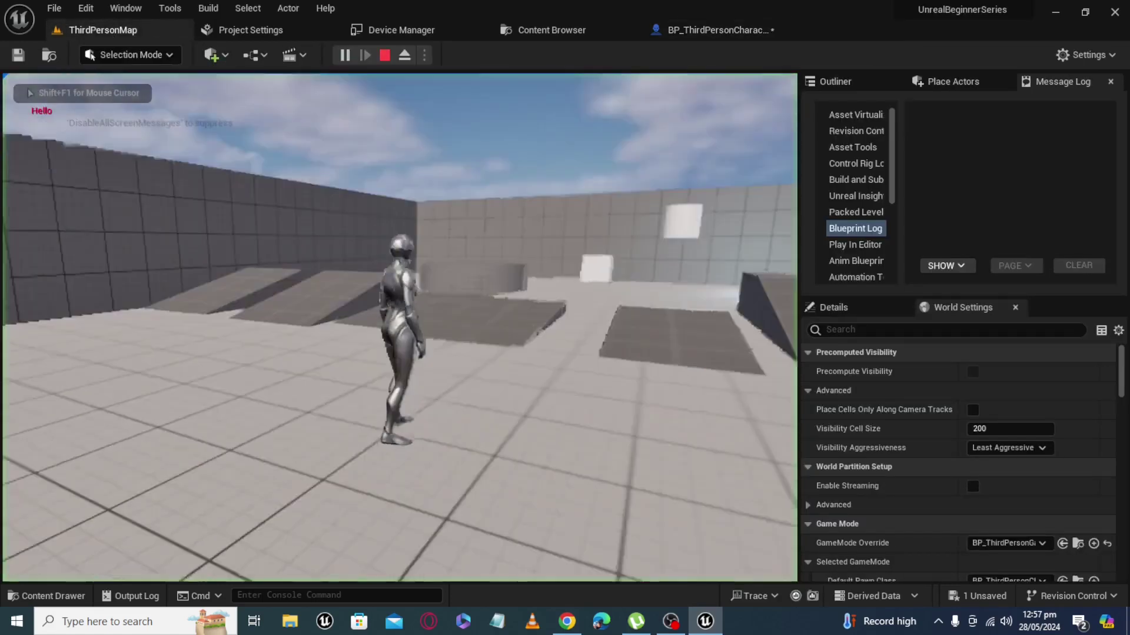
{"action": "key", "text": "Escape"}
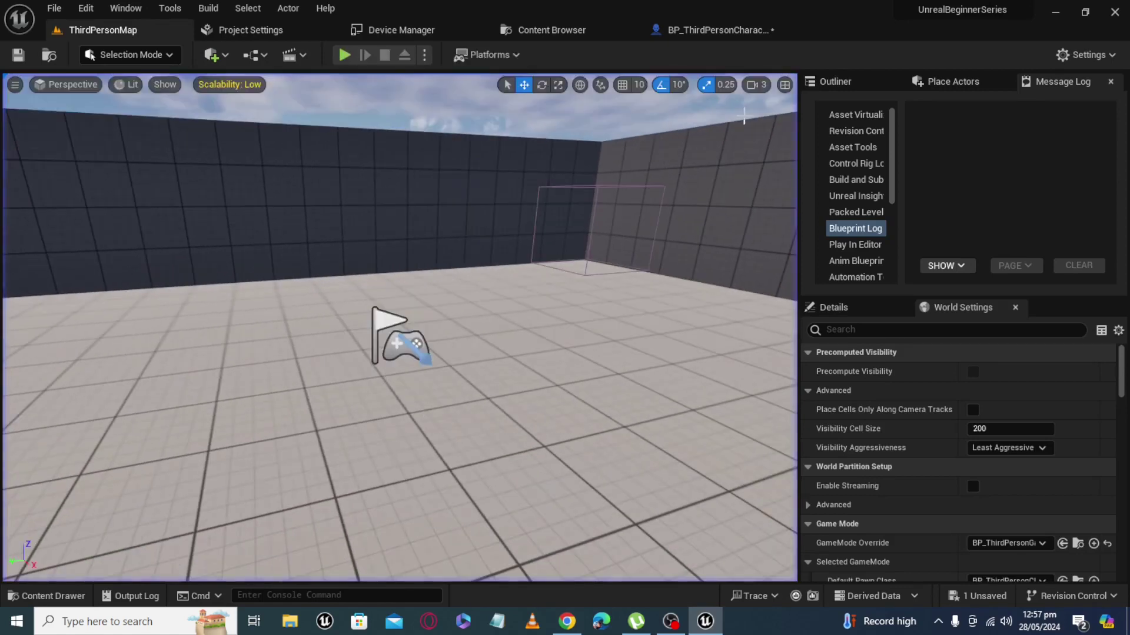
Step: Nudge the Lerp node lower, look over the MyTimeline area, then select Print String
{"action": "left_click", "coordinate": [717, 31]}
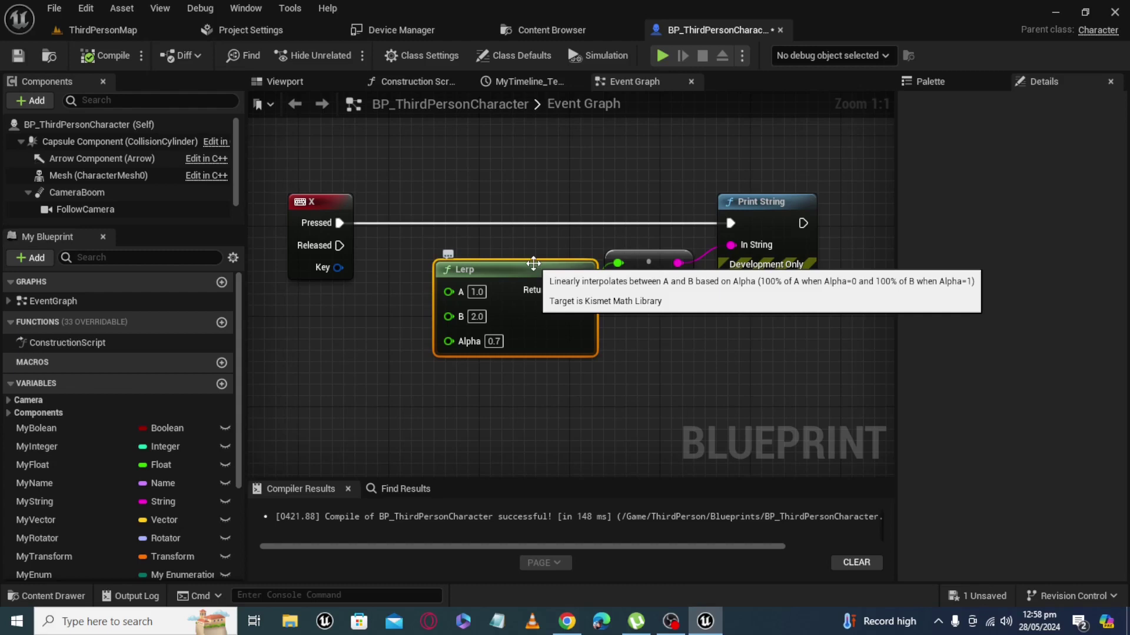
{"action": "left_click_drag", "start_coordinate": [533, 263], "coordinate": [521, 274]}
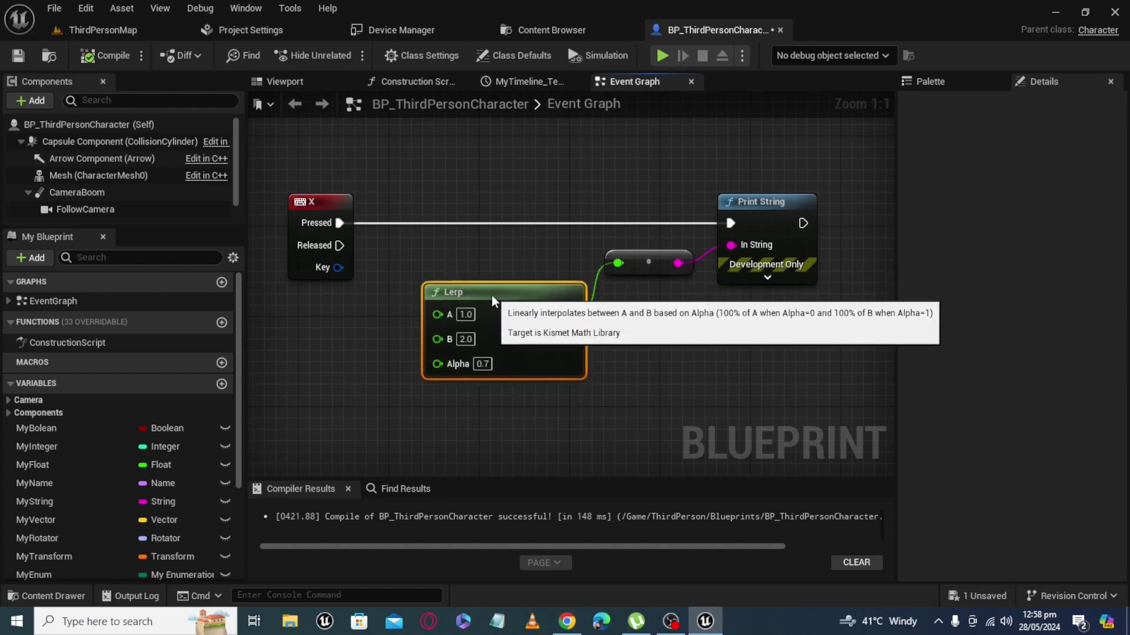
{"action": "scroll", "coordinate": [500, 253], "scroll_direction": "down", "scroll_amount": 2}
{"action": "right_click_drag", "start_coordinate": [519, 187], "coordinate": [430, 402]}
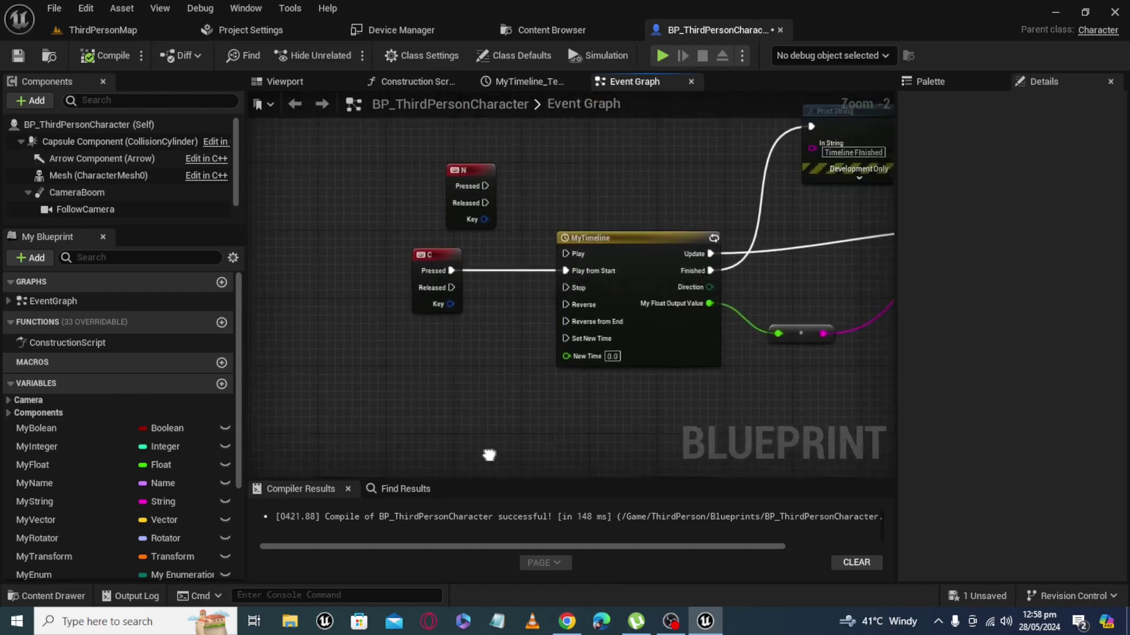
{"action": "left_click", "coordinate": [566, 224]}
{"action": "right_click_drag", "start_coordinate": [563, 227], "coordinate": [563, 183]}
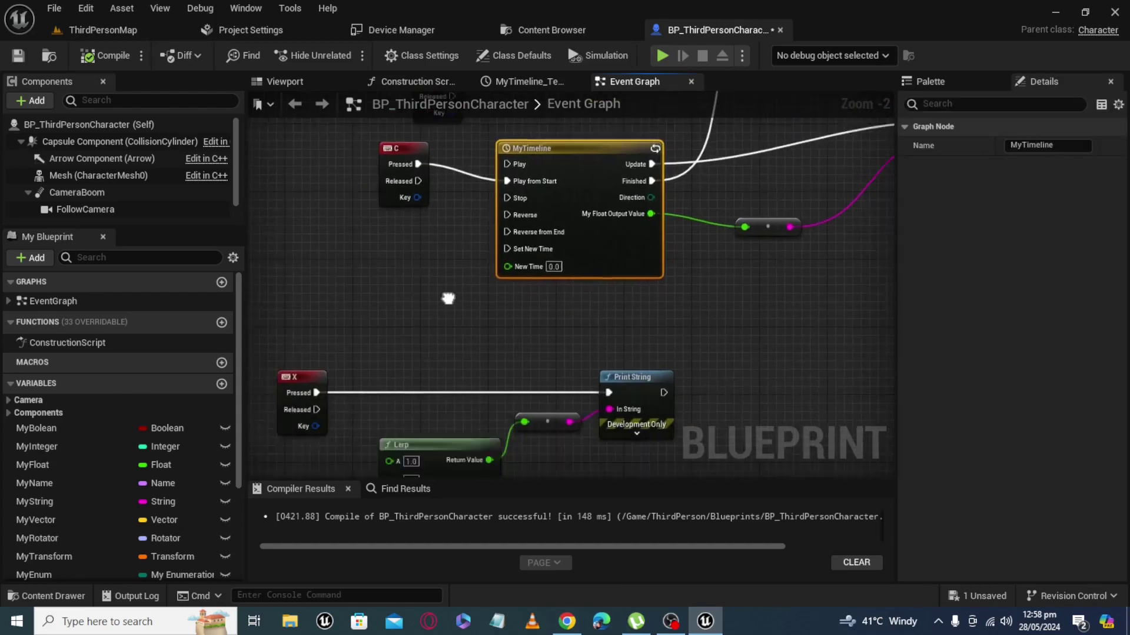
{"action": "left_click", "coordinate": [747, 262]}
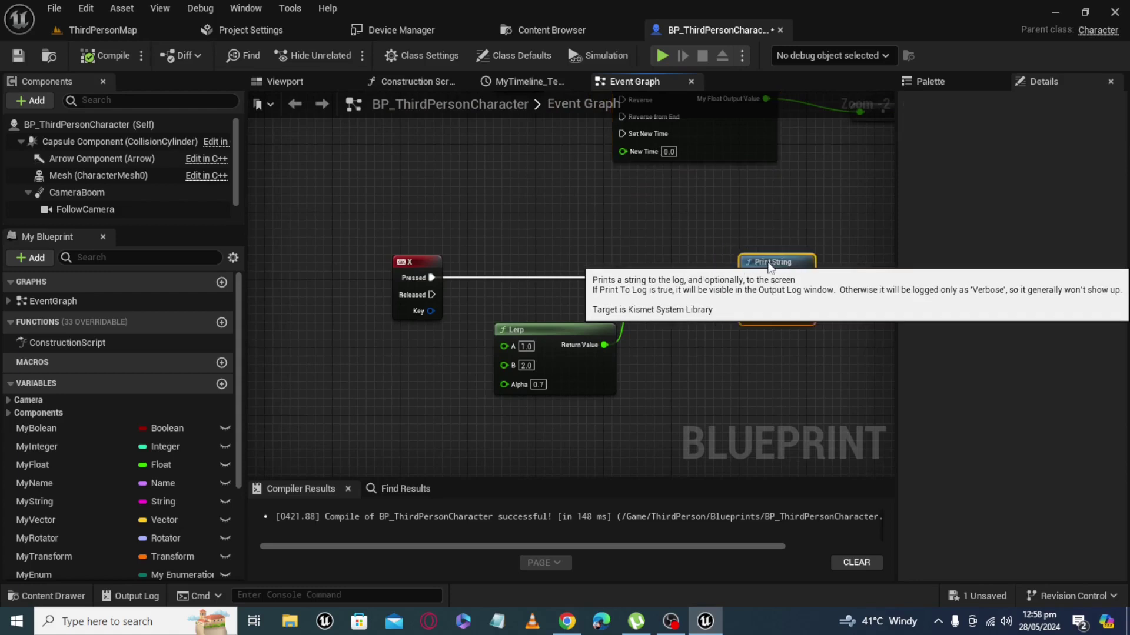